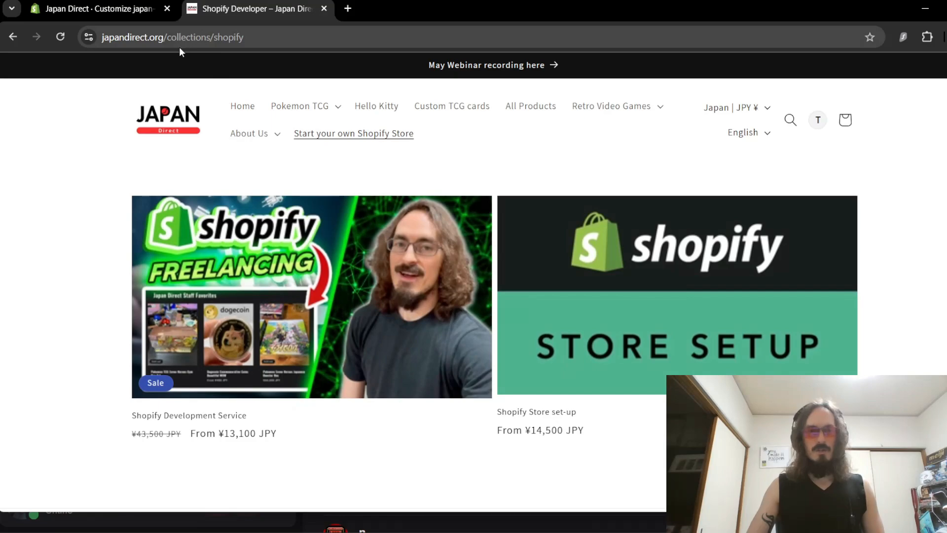
Compare the page layouts of the store's Shopify, Custom TCG cards and Retro Video Games collections
{"action": "scroll", "coordinate": [638, 149], "scroll_direction": "down", "scroll_amount": 3}
{"action": "scroll", "coordinate": [644, 153], "scroll_direction": "up", "scroll_amount": 3}
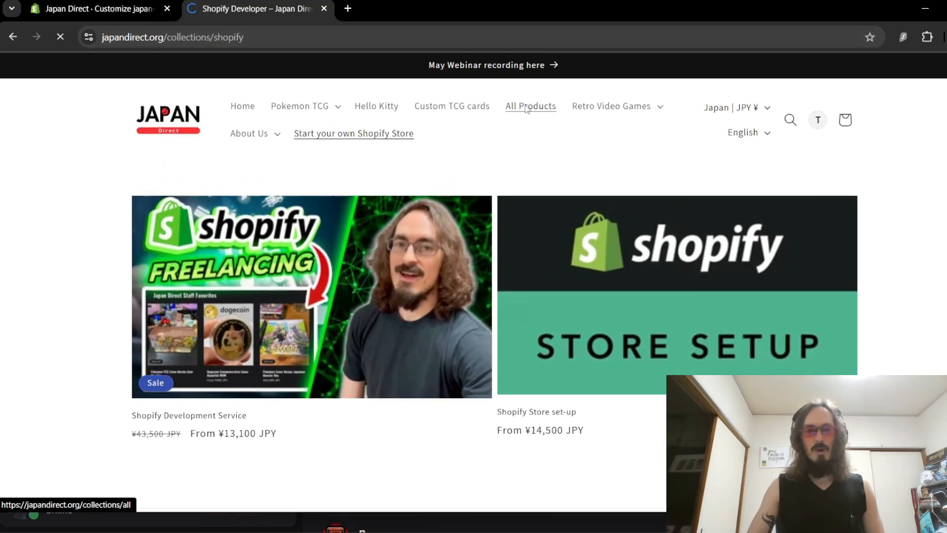
{"action": "left_click", "coordinate": [469, 111]}
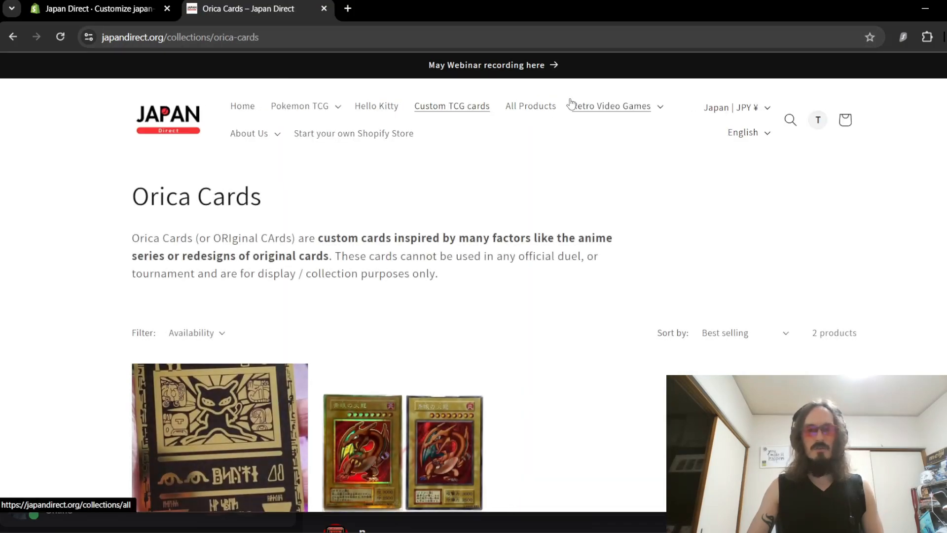
{"action": "left_click", "coordinate": [605, 112]}
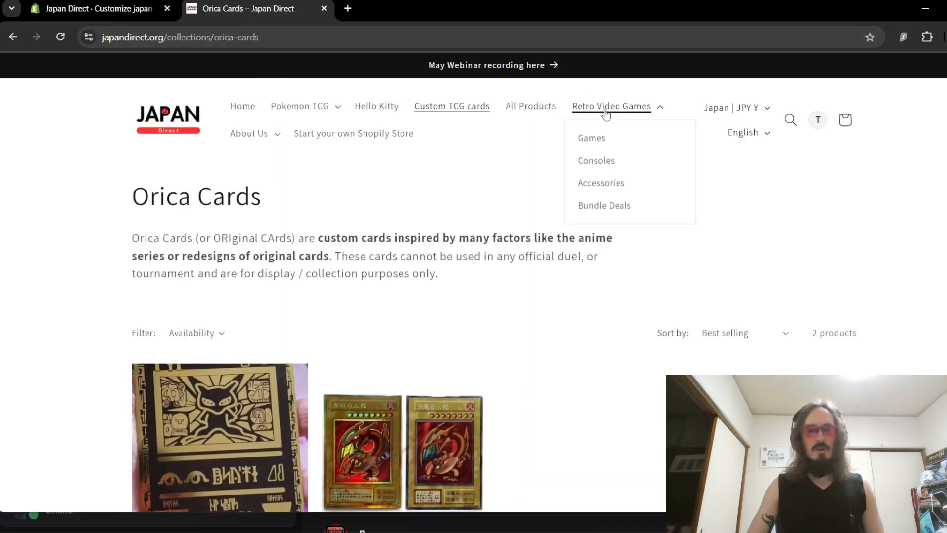
{"action": "left_click", "coordinate": [596, 148]}
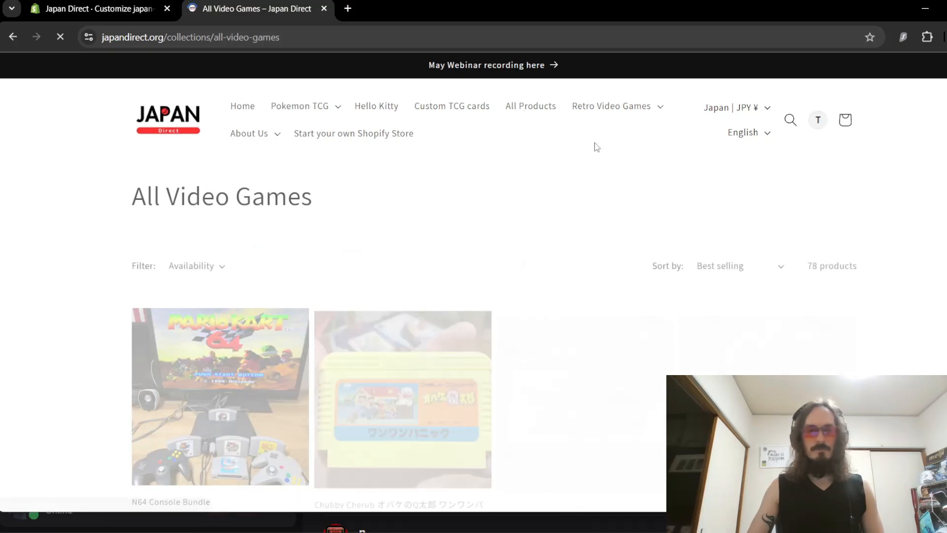
{"action": "scroll", "coordinate": [611, 171], "scroll_direction": "down", "scroll_amount": 7}
{"action": "scroll", "coordinate": [636, 199], "scroll_direction": "up", "scroll_amount": 8}
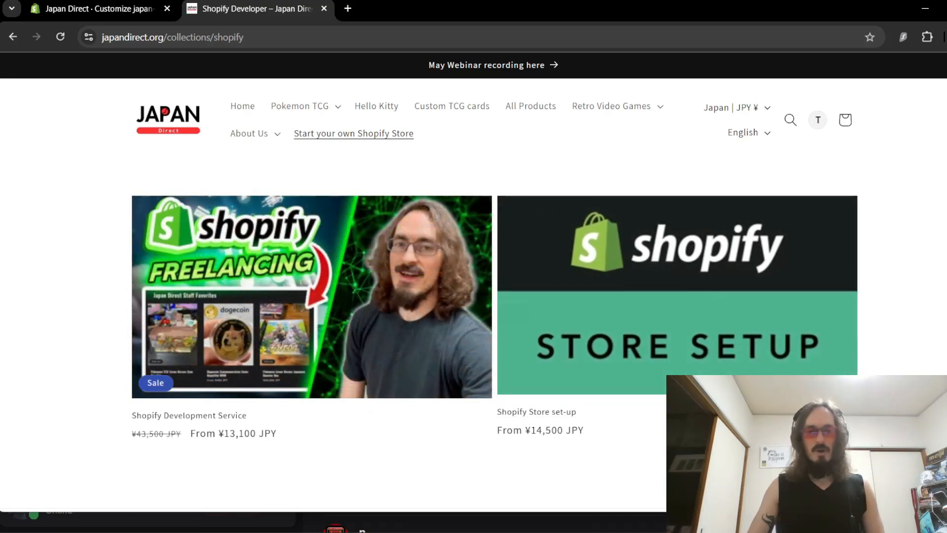
{"action": "scroll", "coordinate": [873, 235], "scroll_direction": "down", "scroll_amount": 5}
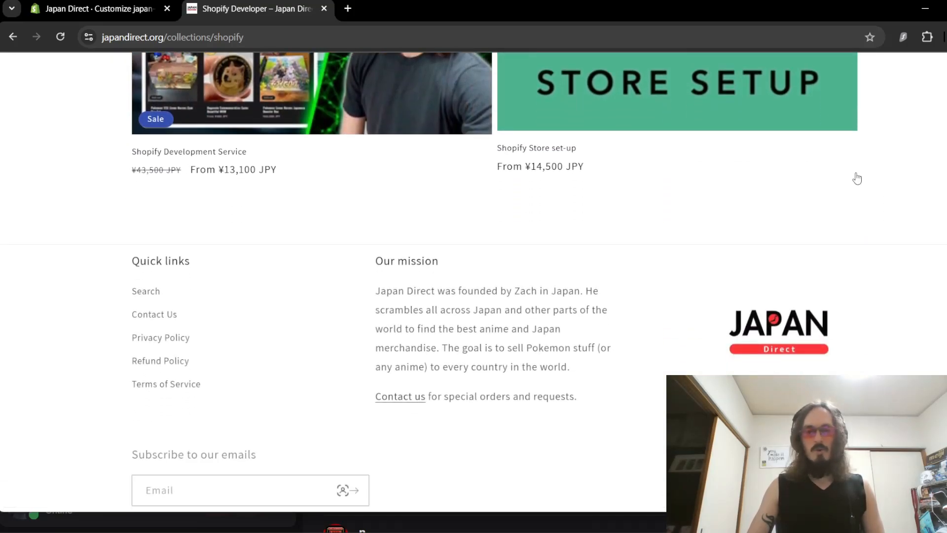
{"action": "scroll", "coordinate": [858, 233], "scroll_direction": "up", "scroll_amount": 1}
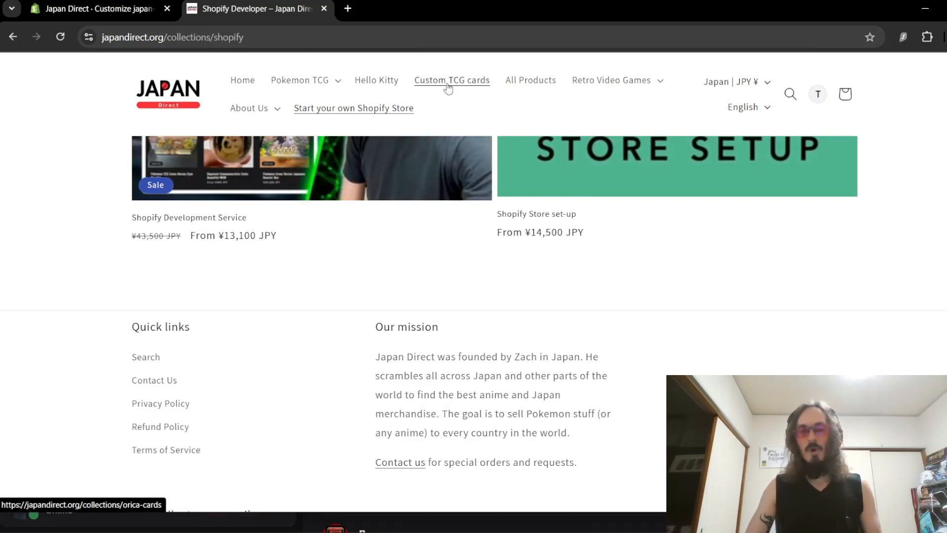
Switch to the Shopify admin and open the current japan-direct theme for customization
{"action": "left_click", "coordinate": [126, 13]}
{"action": "scroll", "coordinate": [191, 291], "scroll_direction": "down", "scroll_amount": 2}
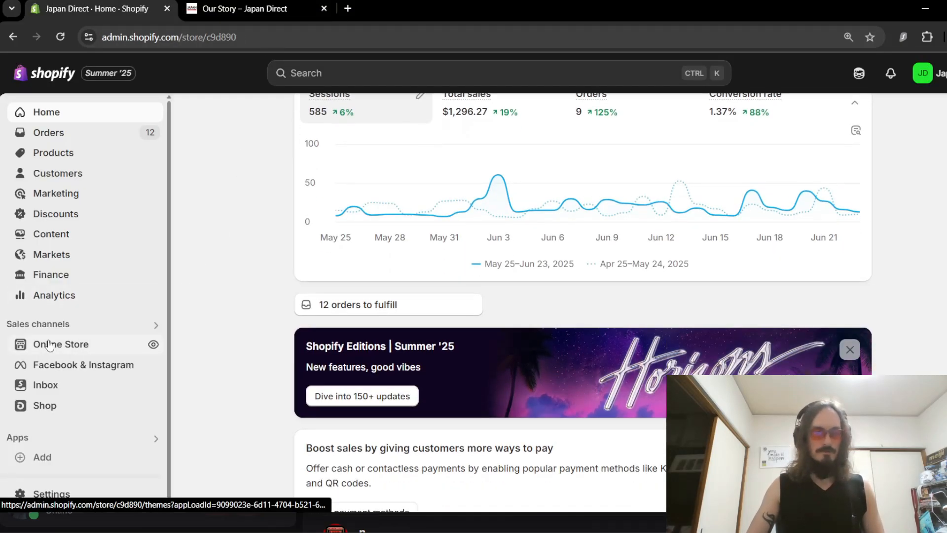
{"action": "left_click", "coordinate": [54, 344]}
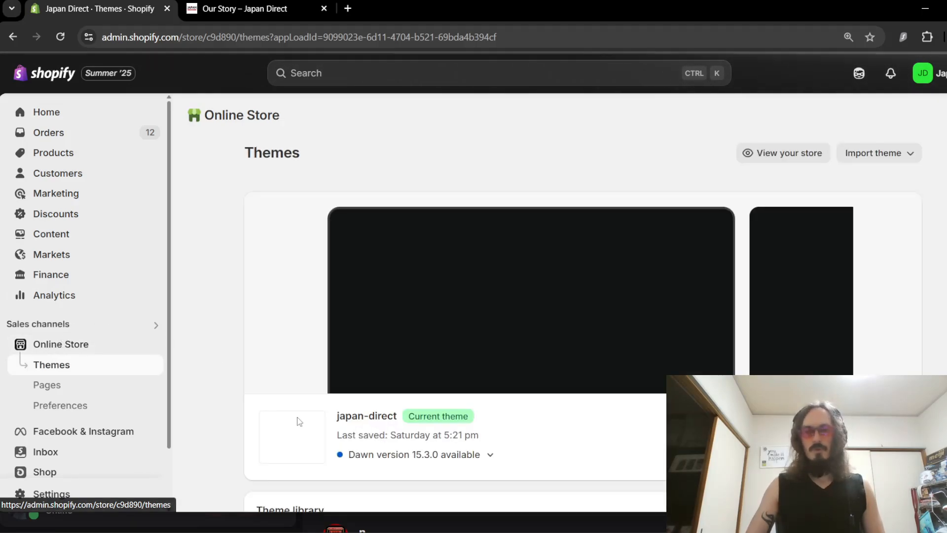
{"action": "scroll", "coordinate": [582, 295], "scroll_direction": "down", "scroll_amount": 3}
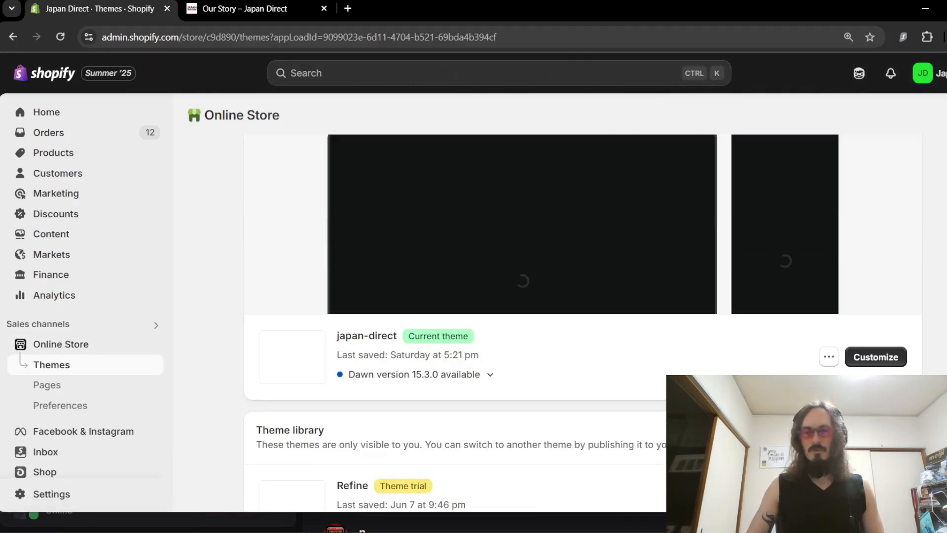
{"action": "left_click", "coordinate": [881, 356]}
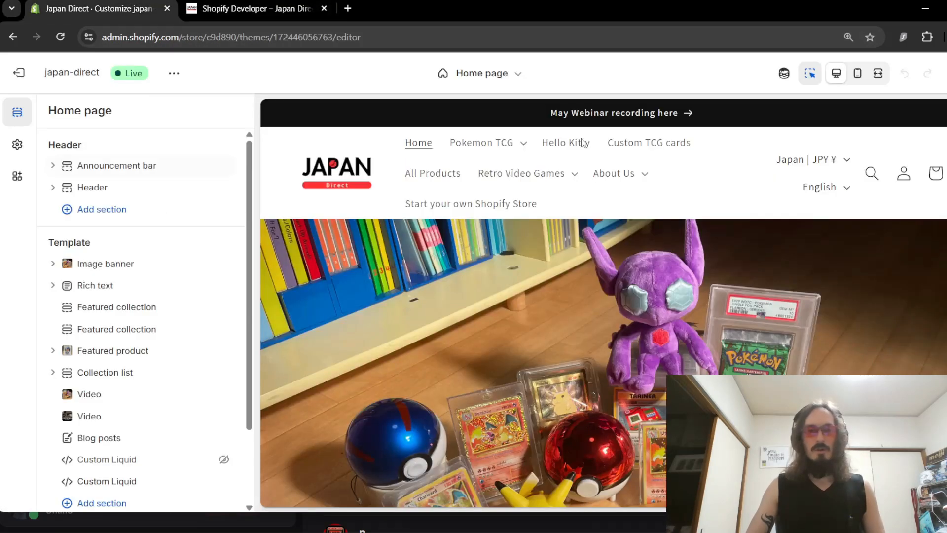
Open the Default collection template in the theme editor and look over its Accessories preview
{"action": "left_click", "coordinate": [496, 69]}
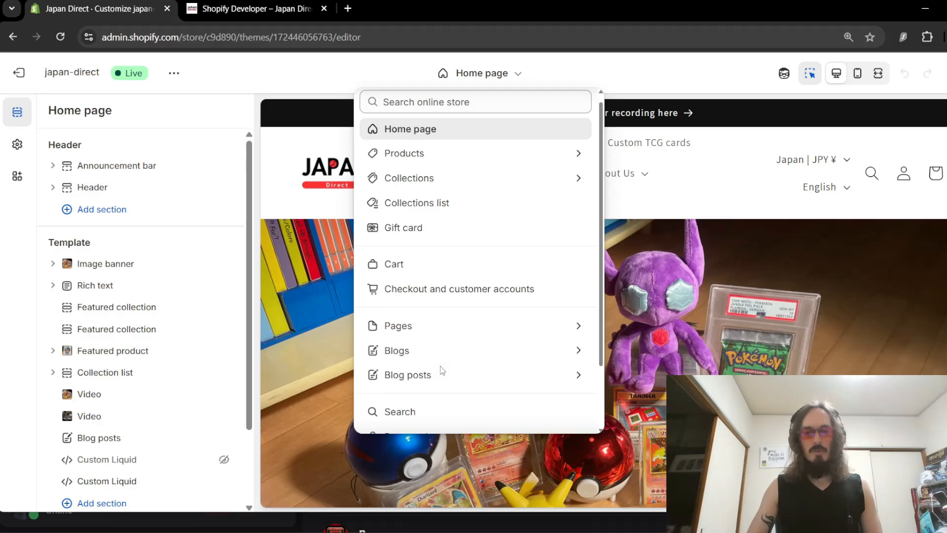
{"action": "scroll", "coordinate": [475, 345], "scroll_direction": "down", "scroll_amount": 2}
{"action": "scroll", "coordinate": [476, 321], "scroll_direction": "up", "scroll_amount": 2}
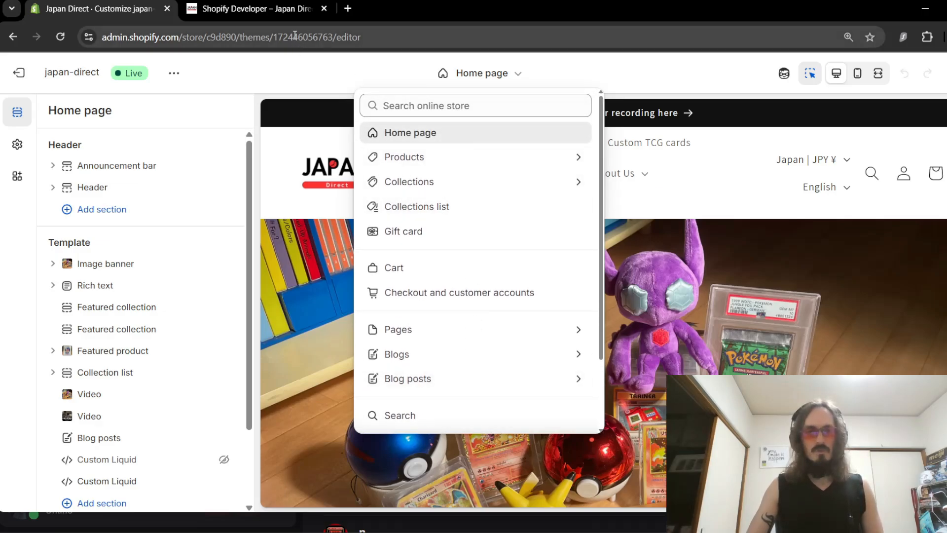
{"action": "left_click", "coordinate": [421, 186]}
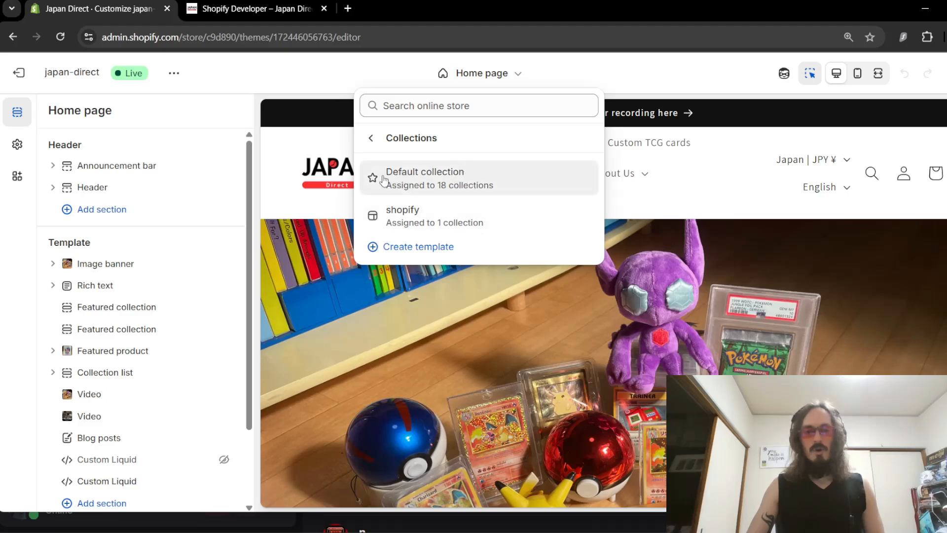
{"action": "left_click", "coordinate": [441, 181]}
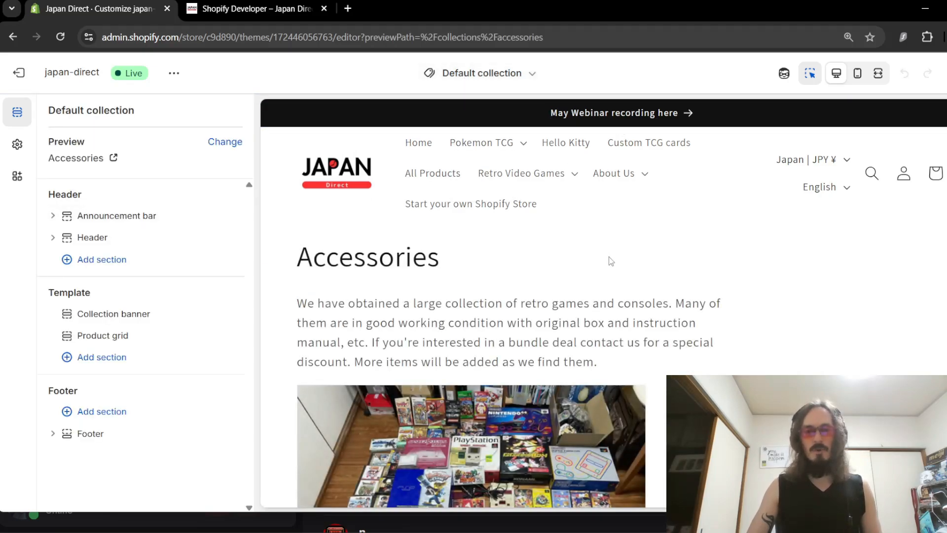
{"action": "scroll", "coordinate": [610, 259], "scroll_direction": "down", "scroll_amount": 10}
{"action": "scroll", "coordinate": [678, 311], "scroll_direction": "up", "scroll_amount": 6}
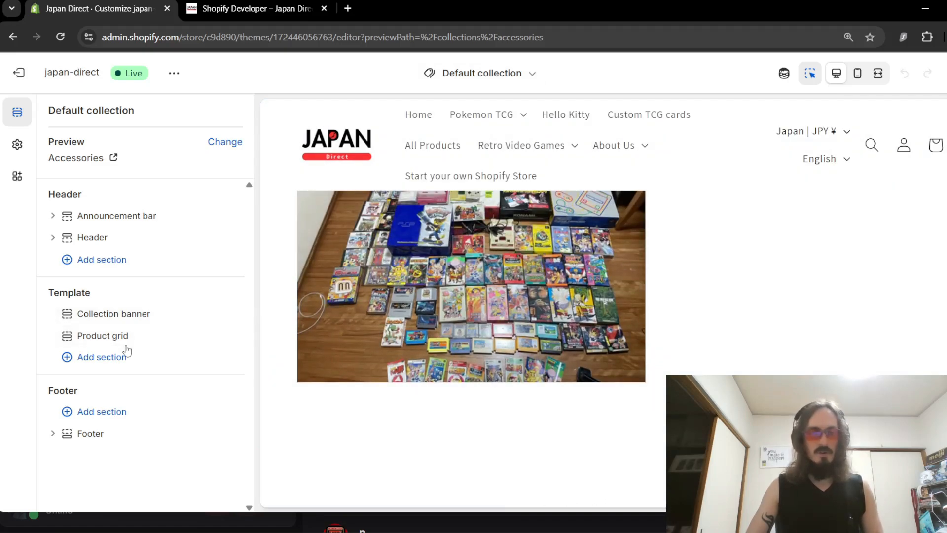
Add a Rich text section to the body of the Default collection template
{"action": "left_click", "coordinate": [101, 356]}
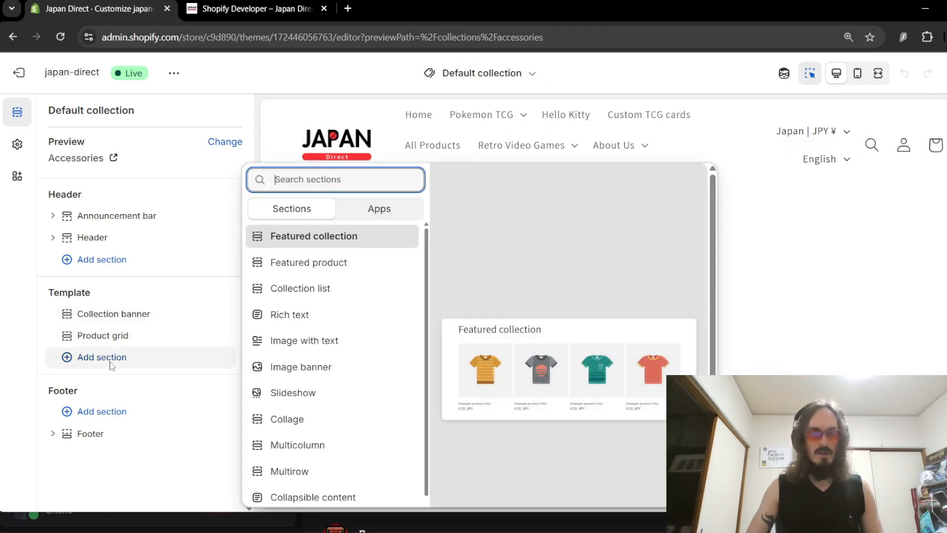
{"action": "left_click", "coordinate": [306, 318]}
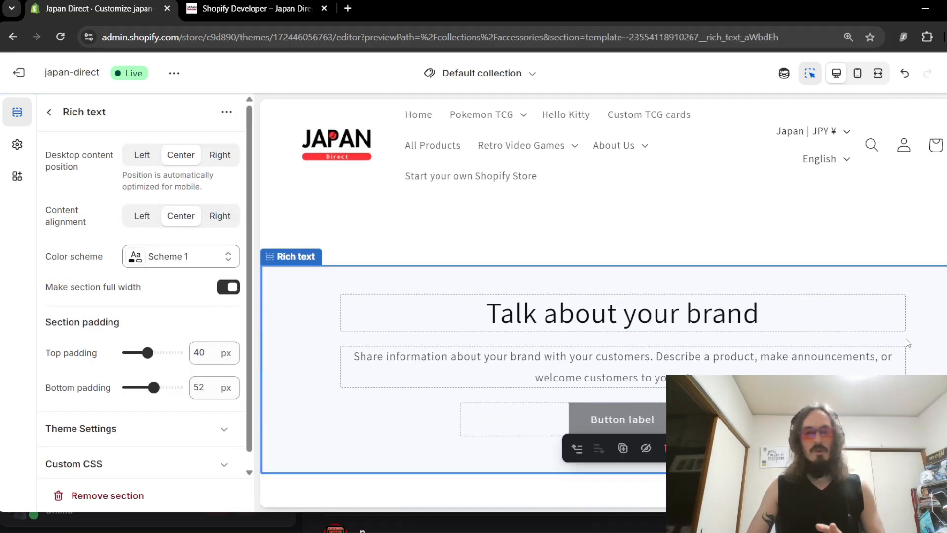
{"action": "scroll", "coordinate": [887, 353], "scroll_direction": "up", "scroll_amount": 3}
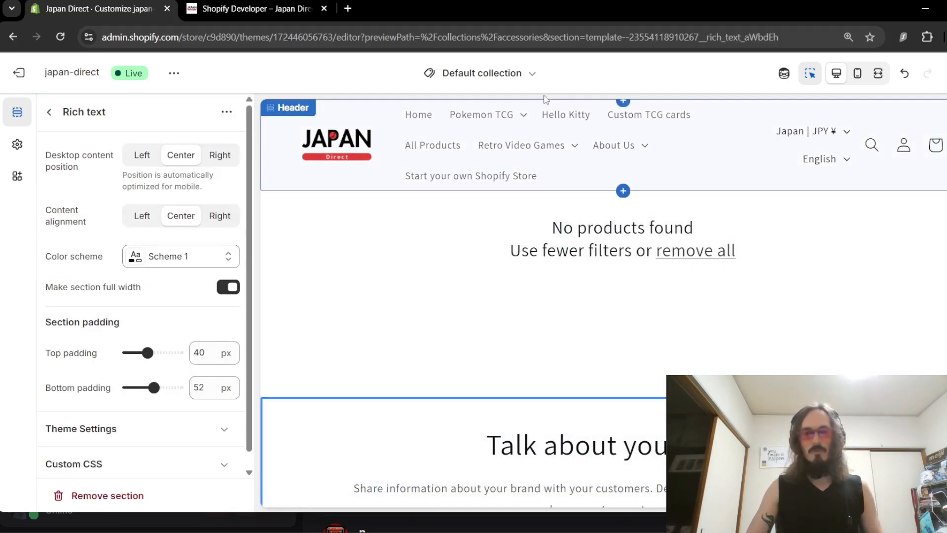
Open the shopify collection template and examine its page preview from header to footer
{"action": "left_click", "coordinate": [503, 74]}
{"action": "left_click", "coordinate": [507, 179]}
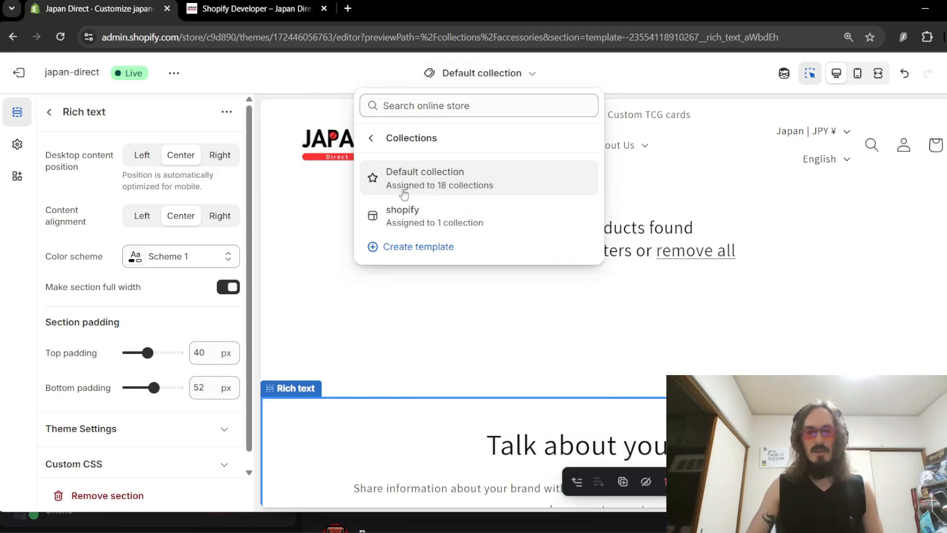
{"action": "scroll", "coordinate": [843, 312], "scroll_direction": "down", "scroll_amount": 3}
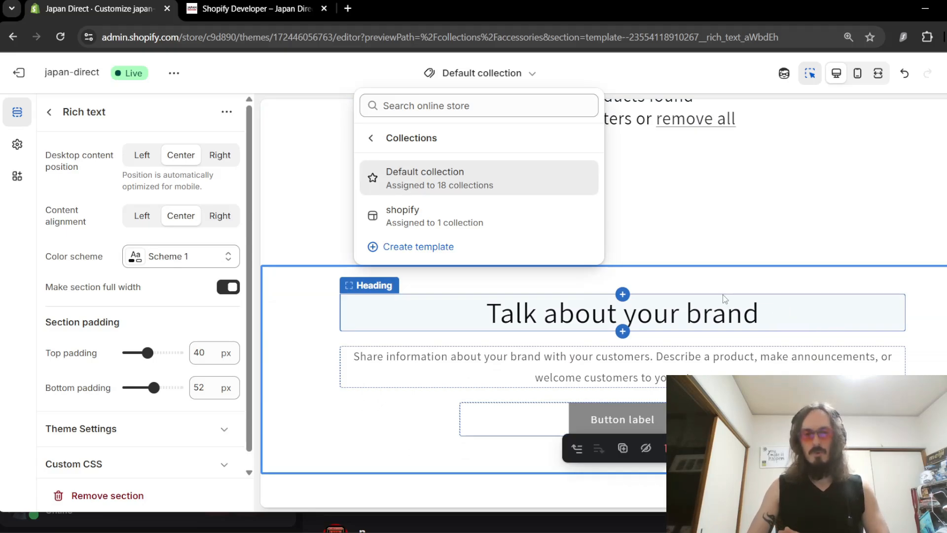
{"action": "left_click", "coordinate": [416, 216]}
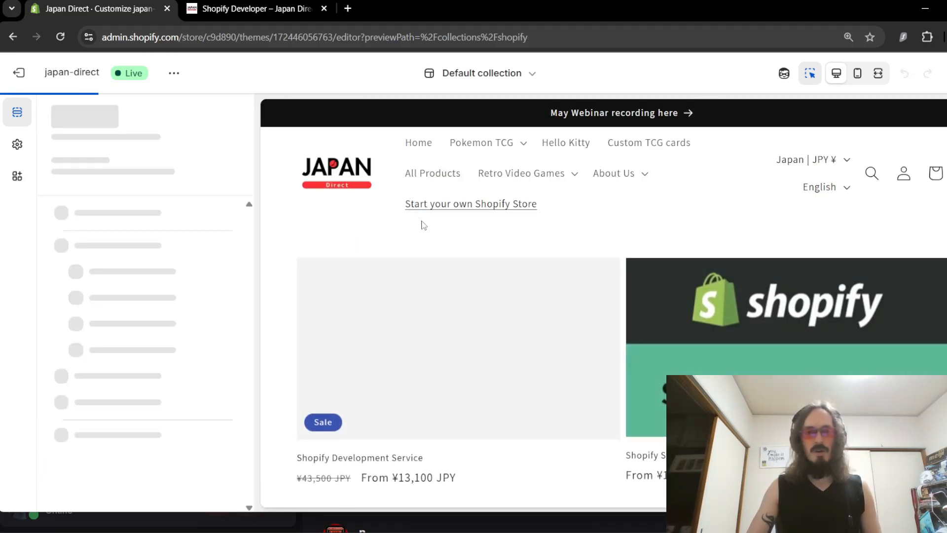
{"action": "scroll", "coordinate": [676, 286], "scroll_direction": "down", "scroll_amount": 3}
{"action": "scroll", "coordinate": [676, 286], "scroll_direction": "up", "scroll_amount": 4}
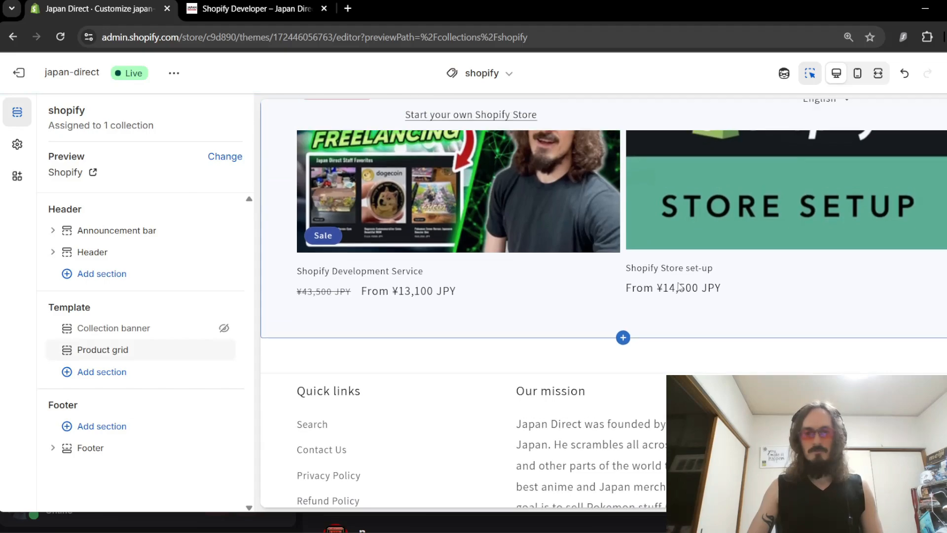
{"action": "scroll", "coordinate": [610, 194], "scroll_direction": "down", "scroll_amount": 3}
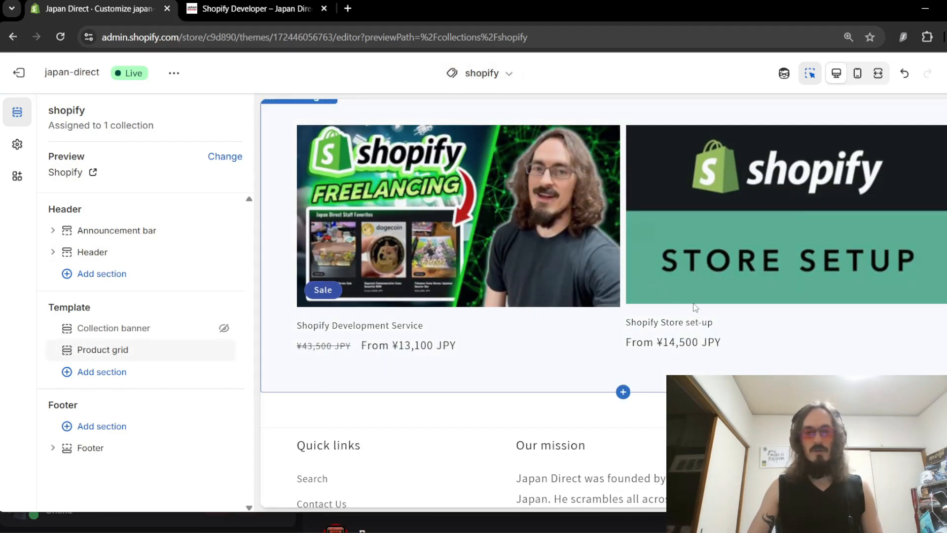
{"action": "scroll", "coordinate": [638, 215], "scroll_direction": "up", "scroll_amount": 3}
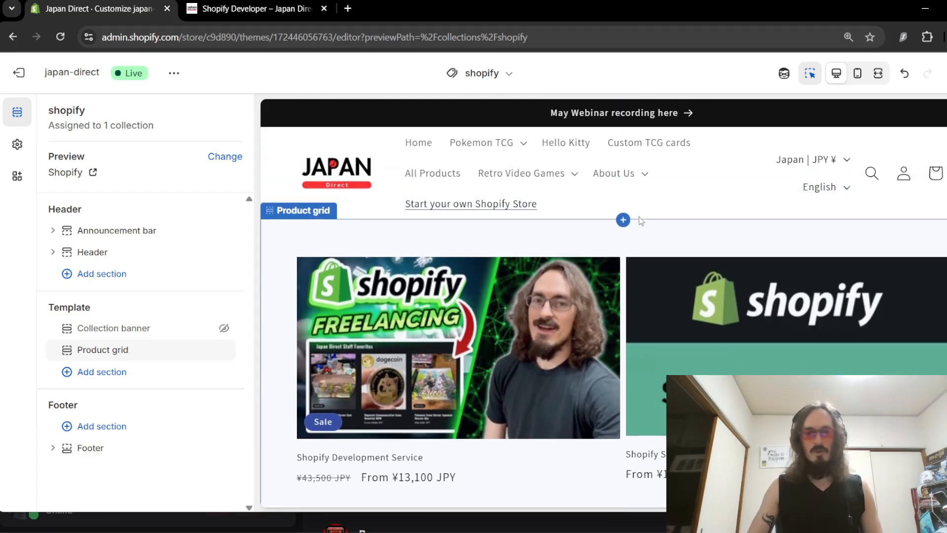
{"action": "scroll", "coordinate": [638, 215], "scroll_direction": "down", "scroll_amount": 4}
{"action": "scroll", "coordinate": [638, 215], "scroll_direction": "up", "scroll_amount": 3}
{"action": "scroll", "coordinate": [634, 223], "scroll_direction": "up", "scroll_amount": 2}
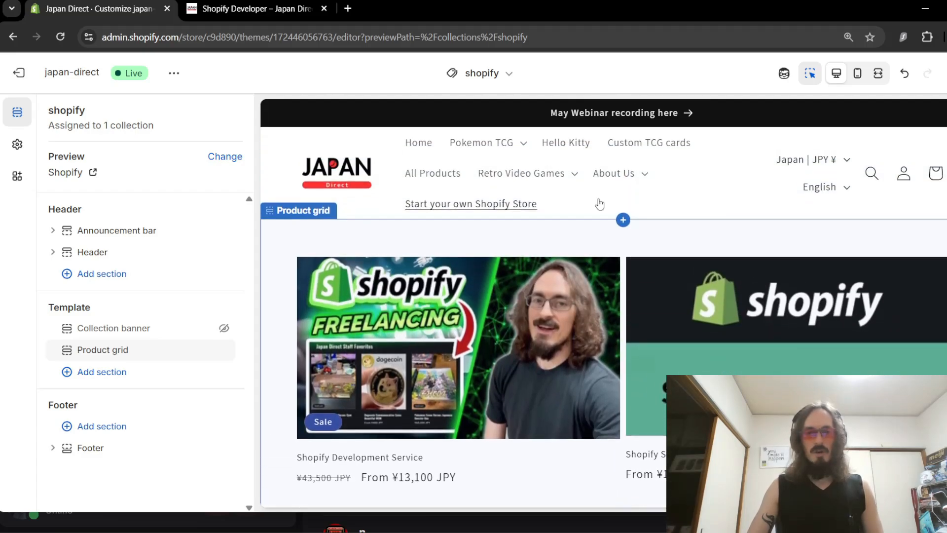
Create a collection template named "new collection template" based on Default collection
{"action": "left_click", "coordinate": [496, 78]}
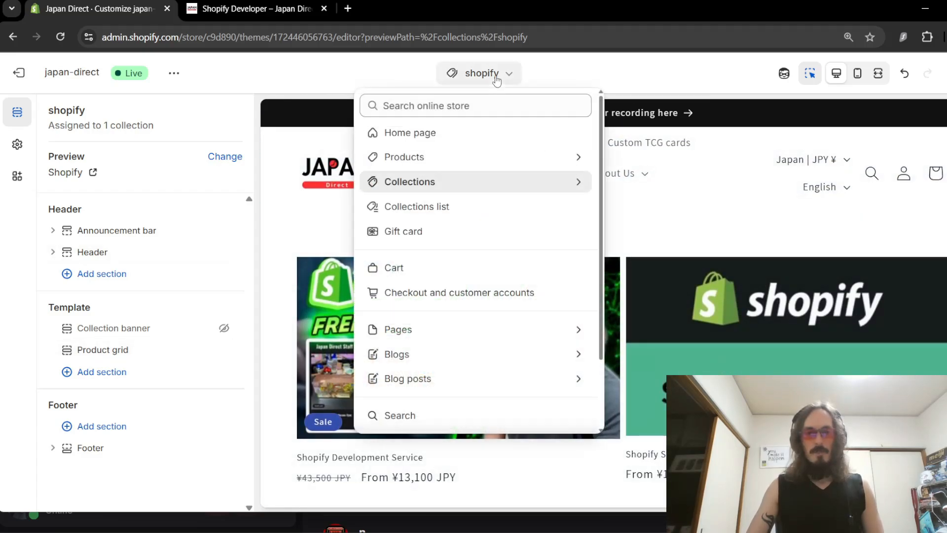
{"action": "left_click", "coordinate": [556, 188]}
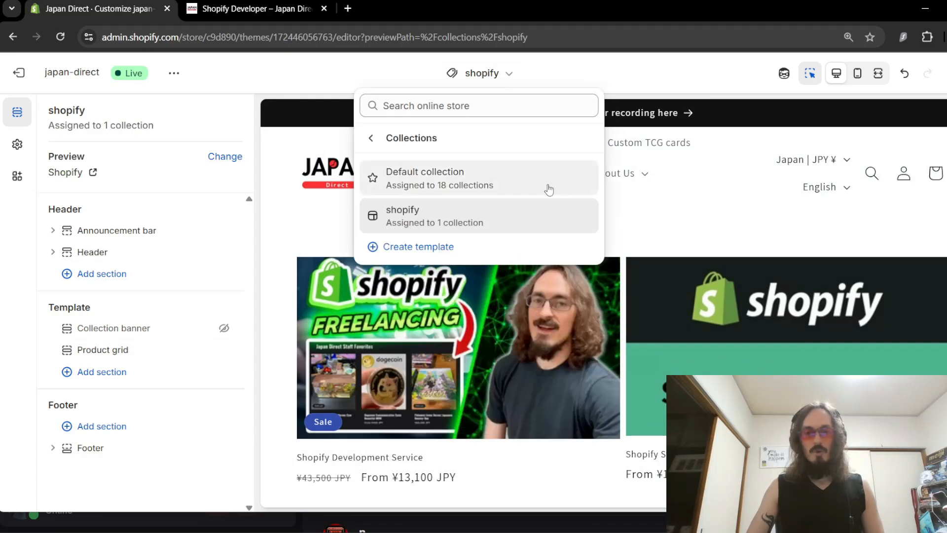
{"action": "left_click", "coordinate": [413, 249]}
{"action": "left_click", "coordinate": [402, 274]}
{"action": "type", "text": "new collection template"}
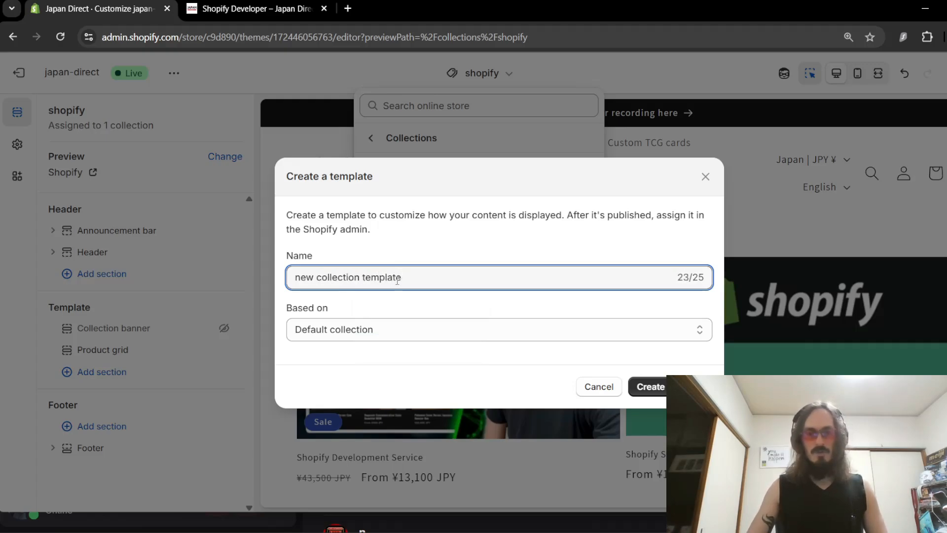
{"action": "left_click", "coordinate": [382, 329]}
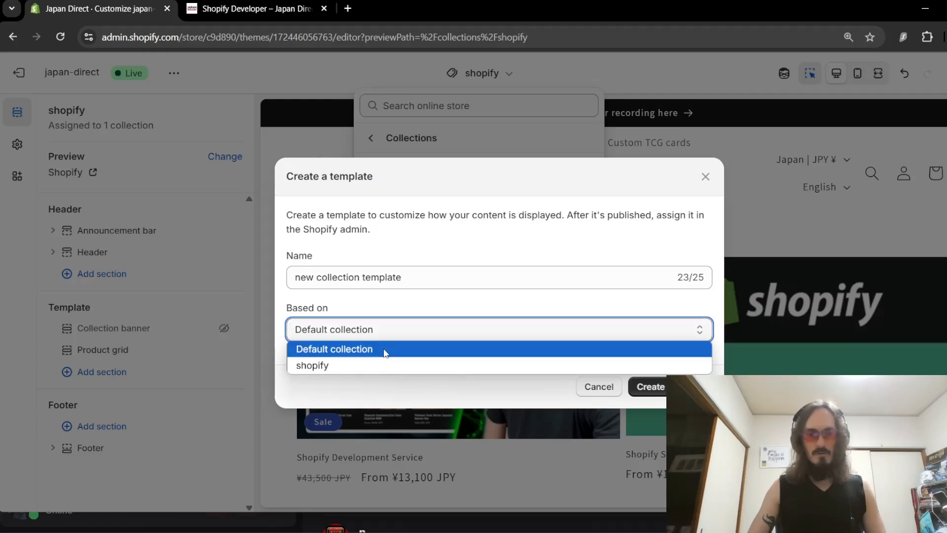
{"action": "left_click", "coordinate": [371, 352]}
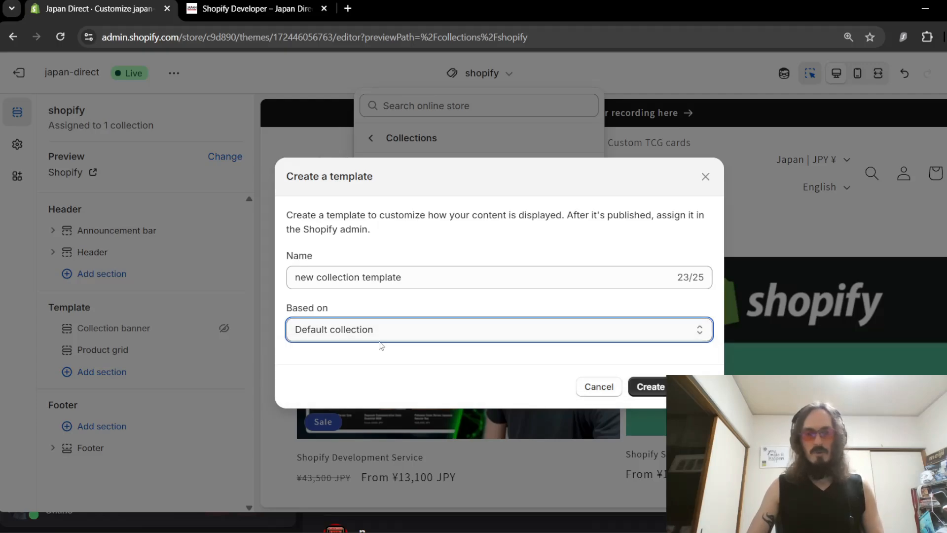
{"action": "left_click", "coordinate": [651, 386]}
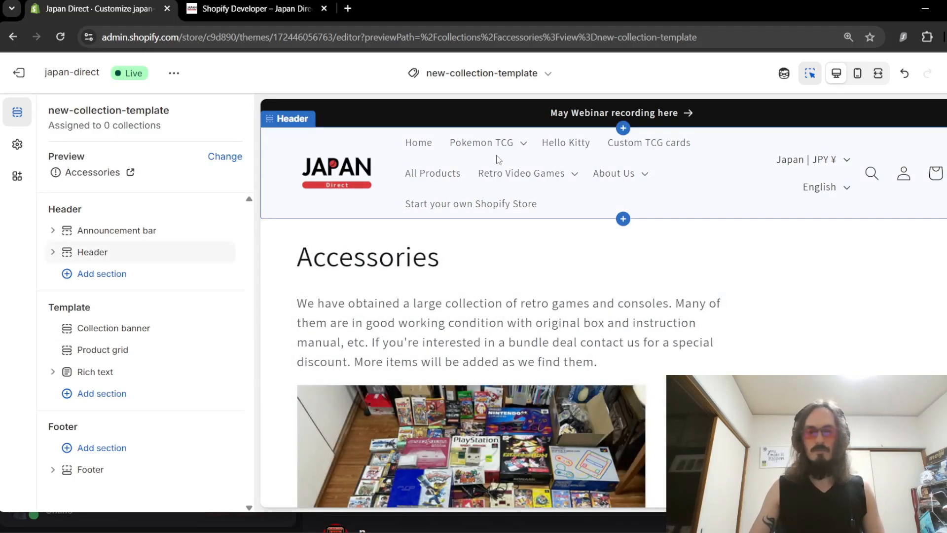
Look through the new template's preview, including its product grid and rich text section
{"action": "scroll", "coordinate": [592, 222], "scroll_direction": "down", "scroll_amount": 12}
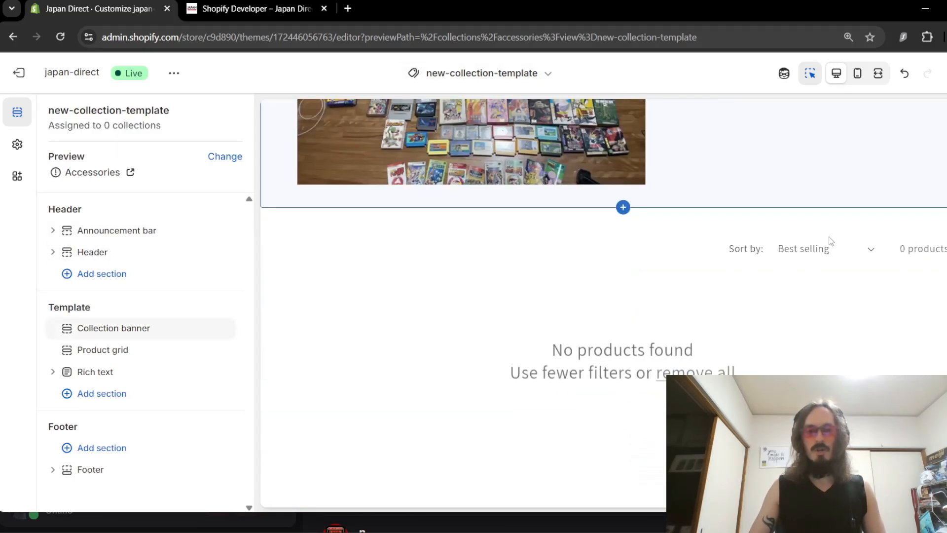
{"action": "scroll", "coordinate": [841, 251], "scroll_direction": "up", "scroll_amount": 1}
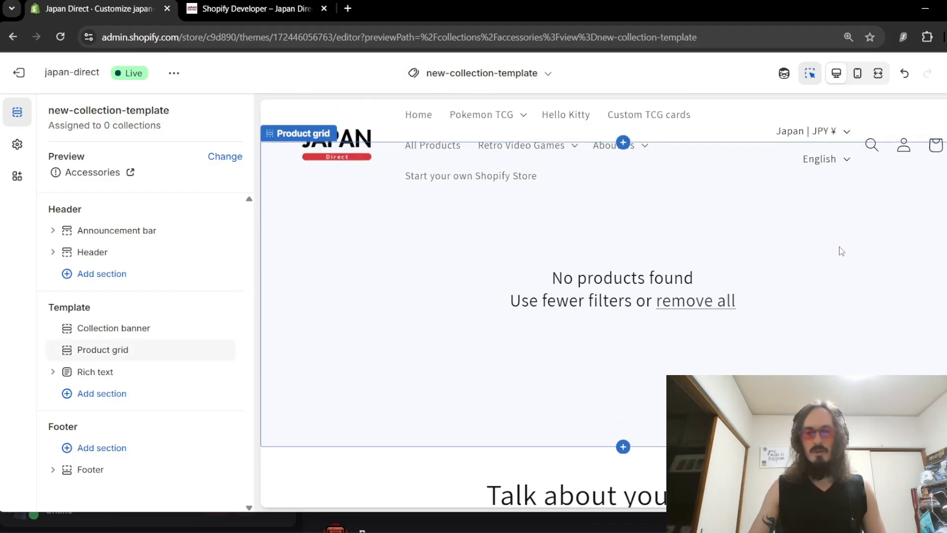
{"action": "scroll", "coordinate": [841, 251], "scroll_direction": "down", "scroll_amount": 5}
{"action": "scroll", "coordinate": [841, 251], "scroll_direction": "down", "scroll_amount": 3}
{"action": "scroll", "coordinate": [841, 251], "scroll_direction": "up", "scroll_amount": 3}
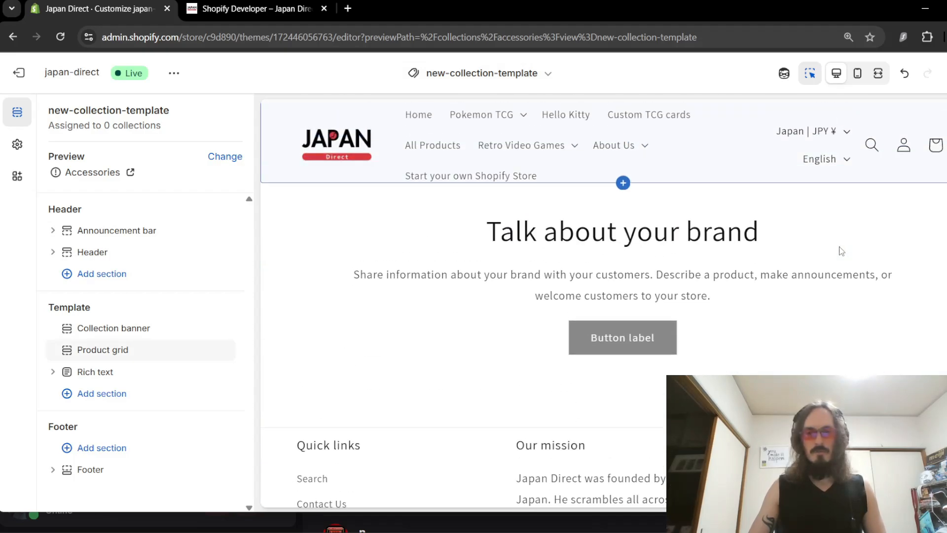
Remove the Rich text section from the new-collection-template and save the template
{"action": "scroll", "coordinate": [841, 251], "scroll_direction": "down", "scroll_amount": 3}
{"action": "scroll", "coordinate": [839, 250], "scroll_direction": "up", "scroll_amount": 3}
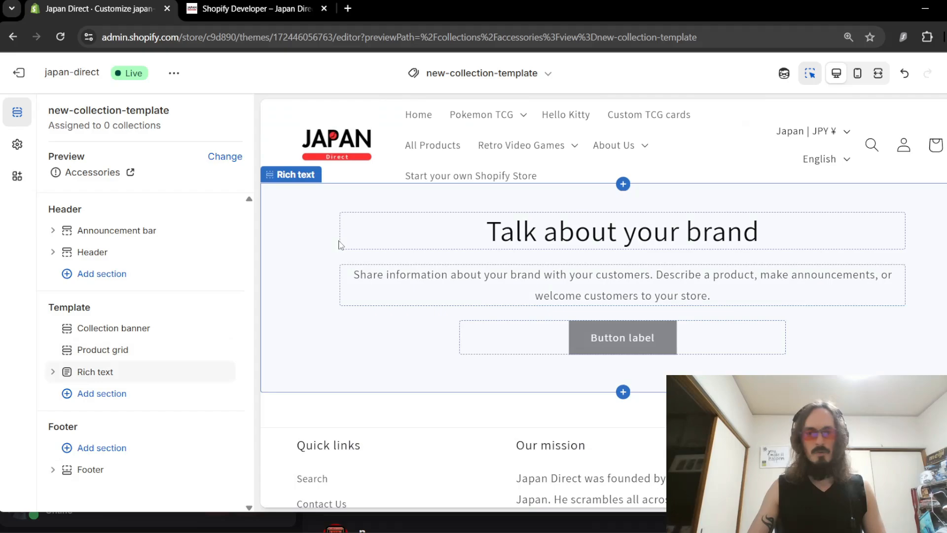
{"action": "left_click", "coordinate": [338, 244]}
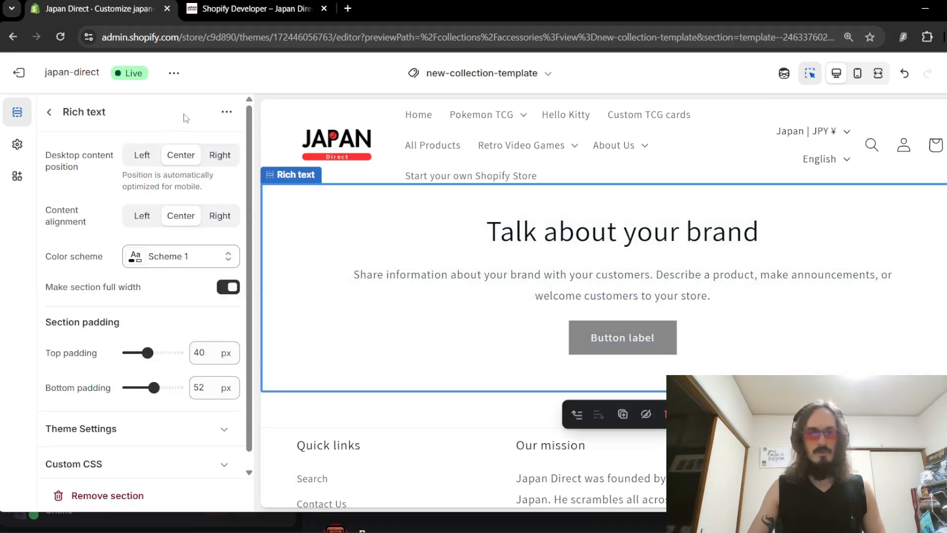
{"action": "left_click", "coordinate": [227, 112]}
{"action": "left_click", "coordinate": [257, 269]}
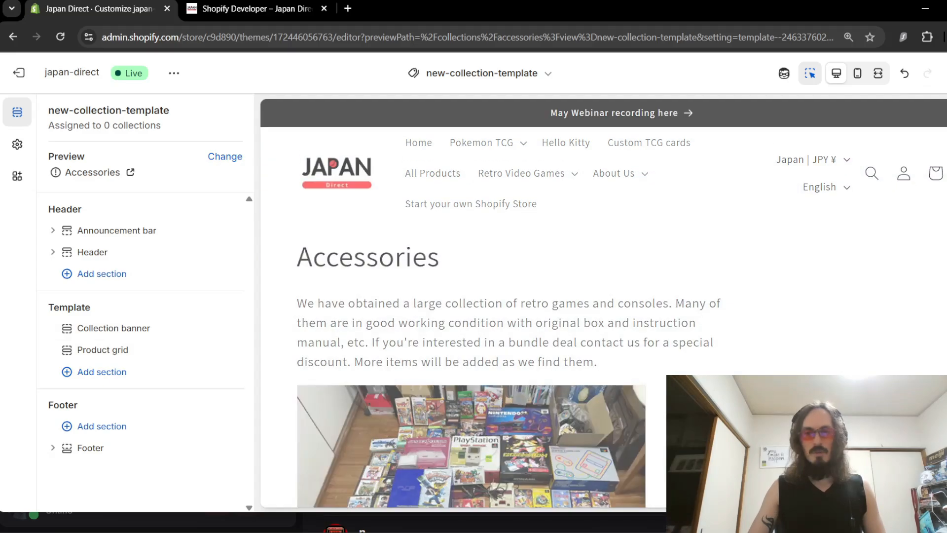
Switch to the shopify collection template and bring the area below its product grid into view
{"action": "left_click", "coordinate": [544, 78]}
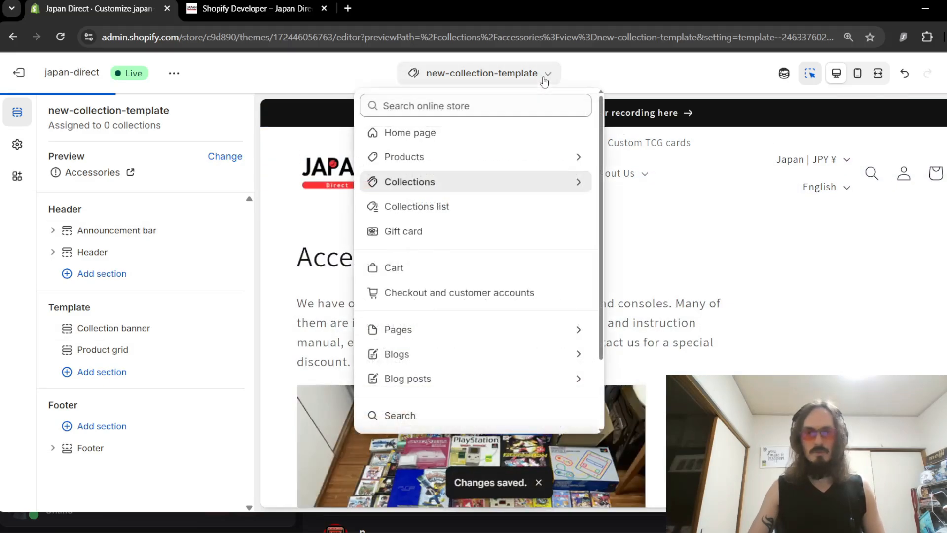
{"action": "left_click", "coordinate": [440, 181]}
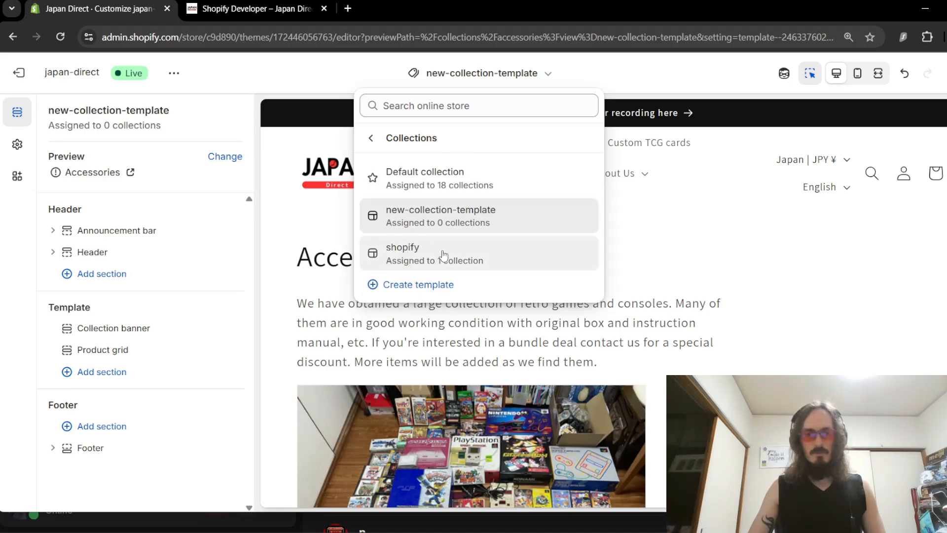
{"action": "left_click", "coordinate": [413, 254]}
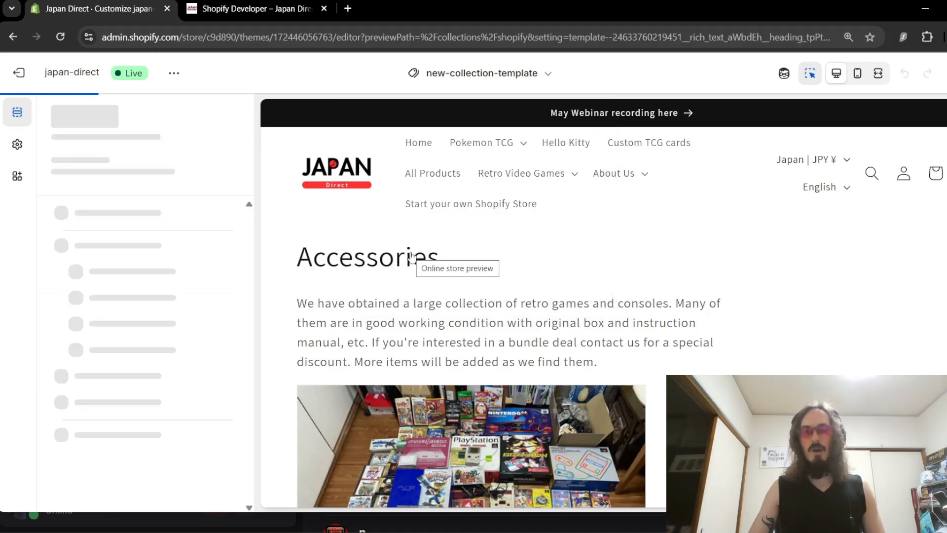
{"action": "scroll", "coordinate": [418, 253], "scroll_direction": "down", "scroll_amount": 4}
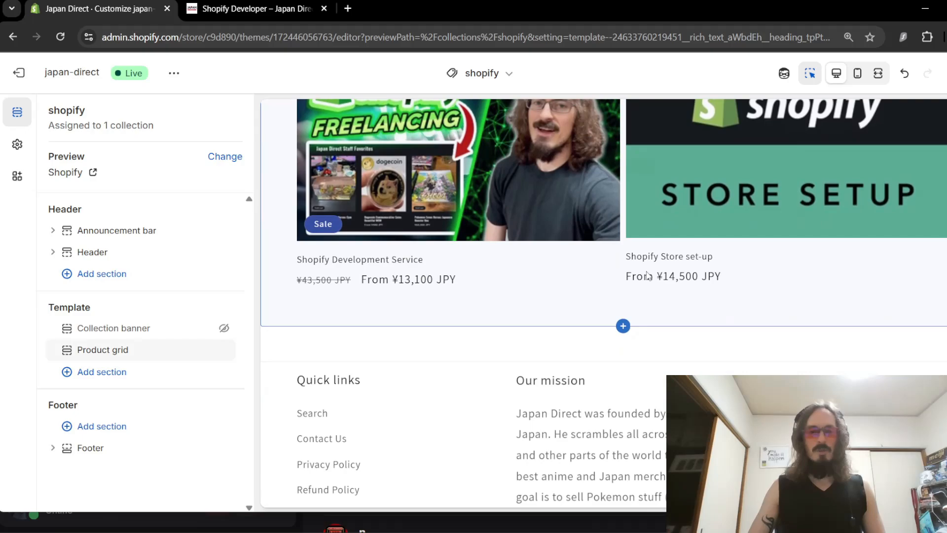
Add a Rich text section below the product grid in the shopify template
{"action": "left_click", "coordinate": [124, 277]}
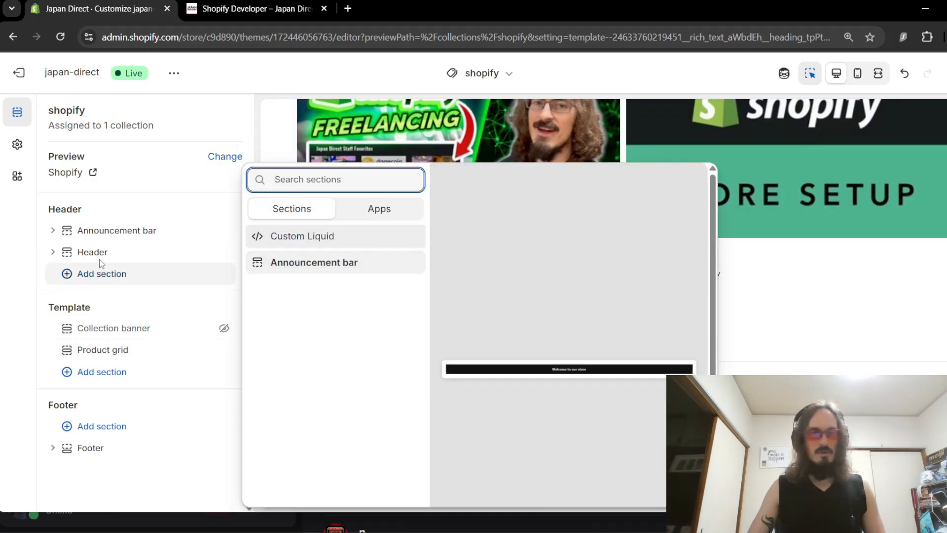
{"action": "left_click", "coordinate": [93, 372]}
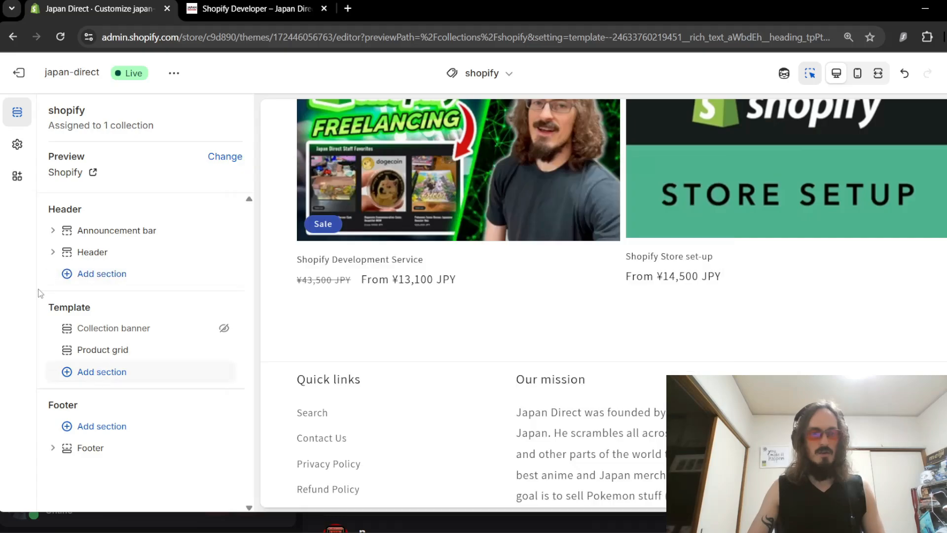
{"action": "left_click", "coordinate": [103, 372]}
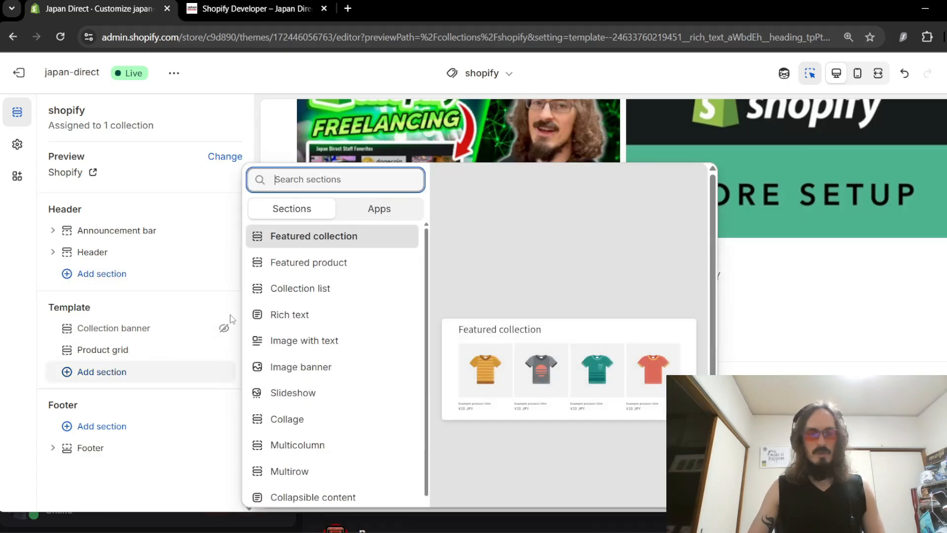
{"action": "left_click", "coordinate": [310, 316]}
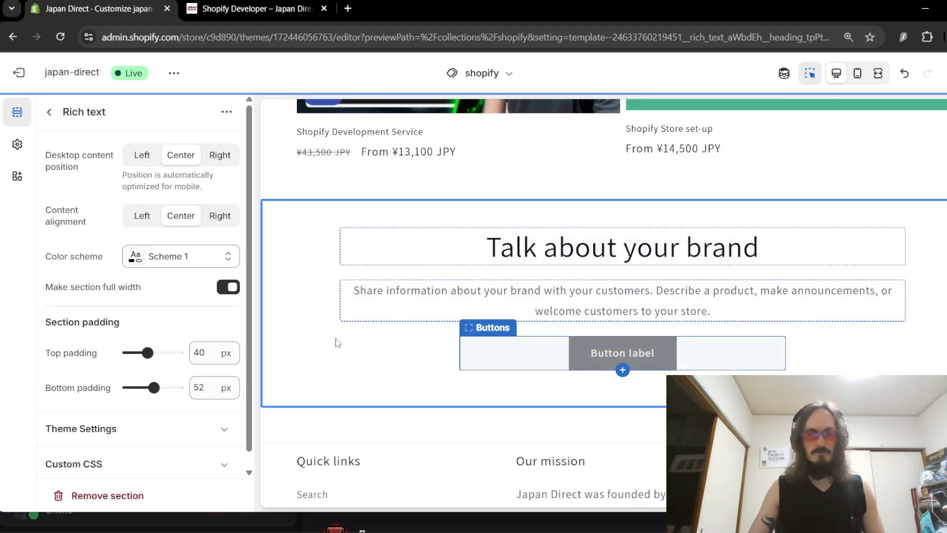
Set the Rich text section's heading to "Shopify is the best platform for e-commerce"
{"action": "scroll", "coordinate": [165, 315], "scroll_direction": "down", "scroll_amount": 1}
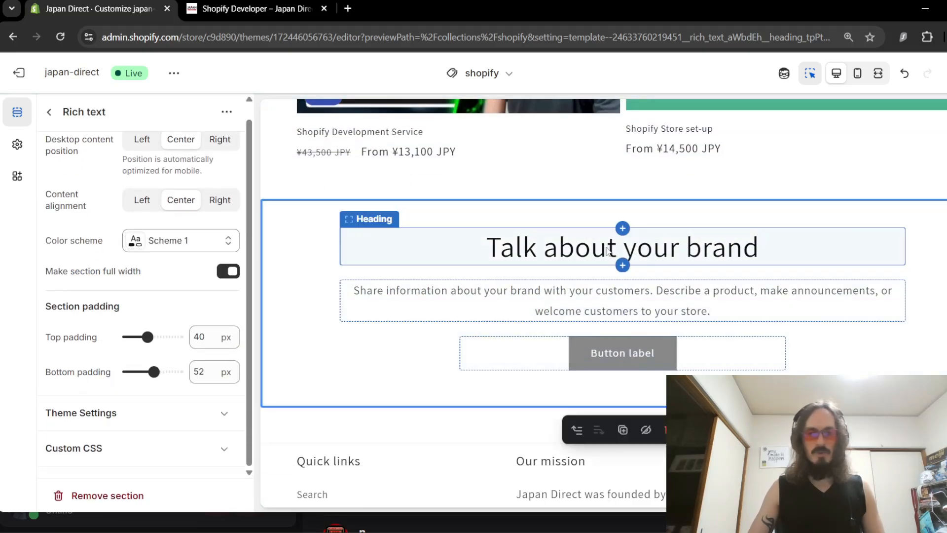
{"action": "left_click", "coordinate": [583, 257]}
{"action": "type", "text": "Shopify i"}
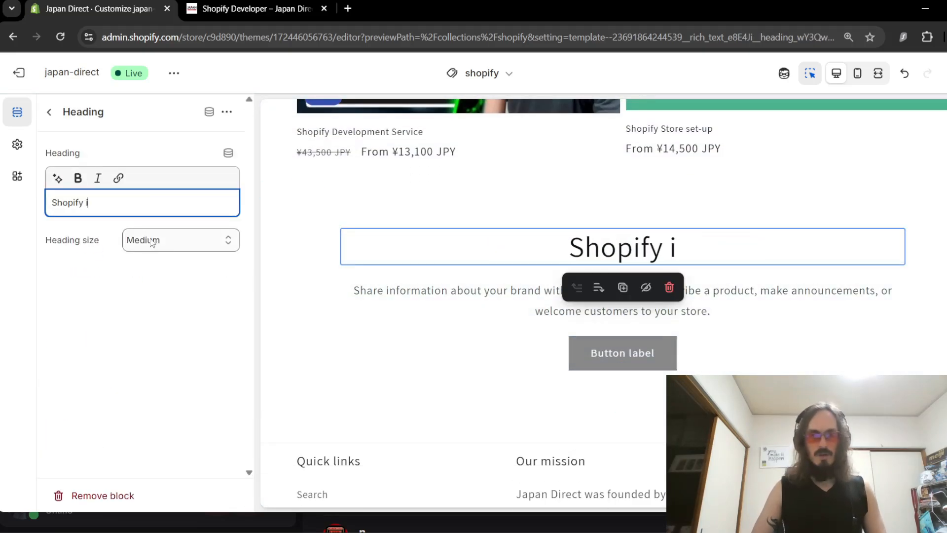
{"action": "type", "text": "s the best platform for e-commerce"}
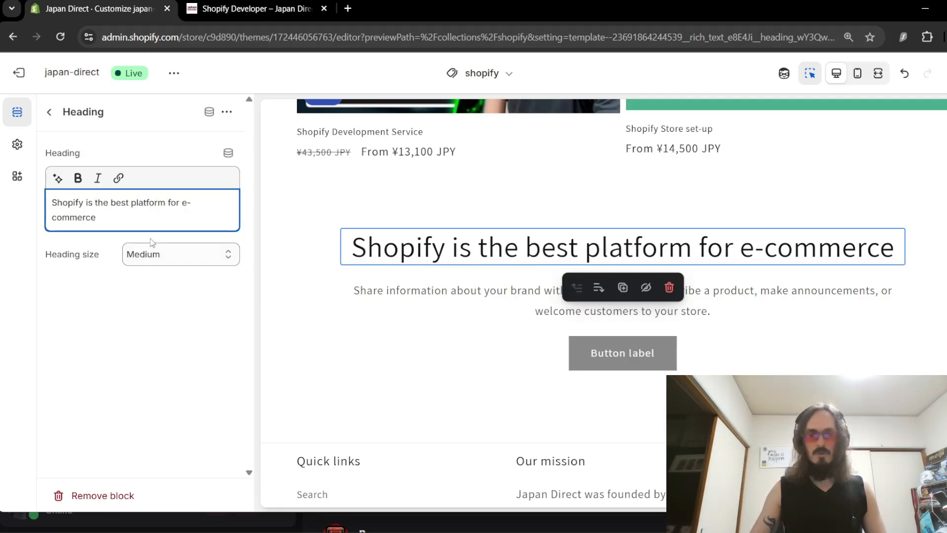
Replace the Rich text description with "It has the best SEO, performance, checkout conversion rate, and app ecosystem with over 10,000 apps to add functionality to your store."
{"action": "left_click", "coordinate": [548, 311]}
{"action": "left_click_drag", "start_coordinate": [52, 201], "coordinate": [193, 256]}
{"action": "type", "text": "It has the best S"}
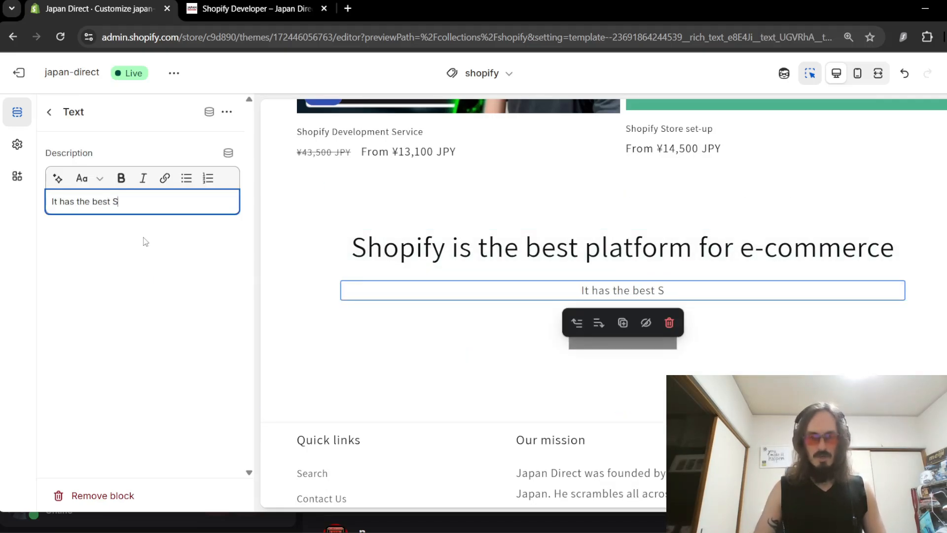
{"action": "type", "text": "EO, performance, checkout conversion rate"}
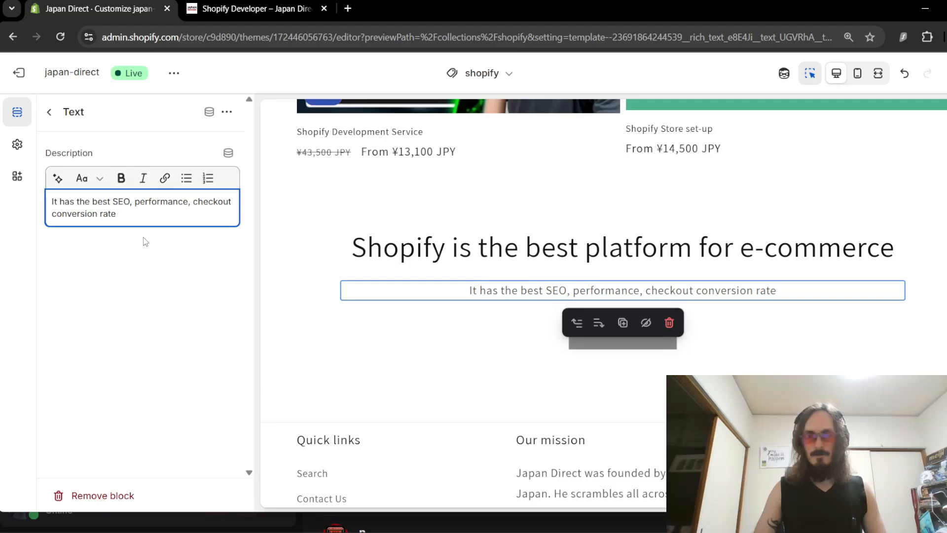
{"action": "type", "text": ", and app ecosystem w"}
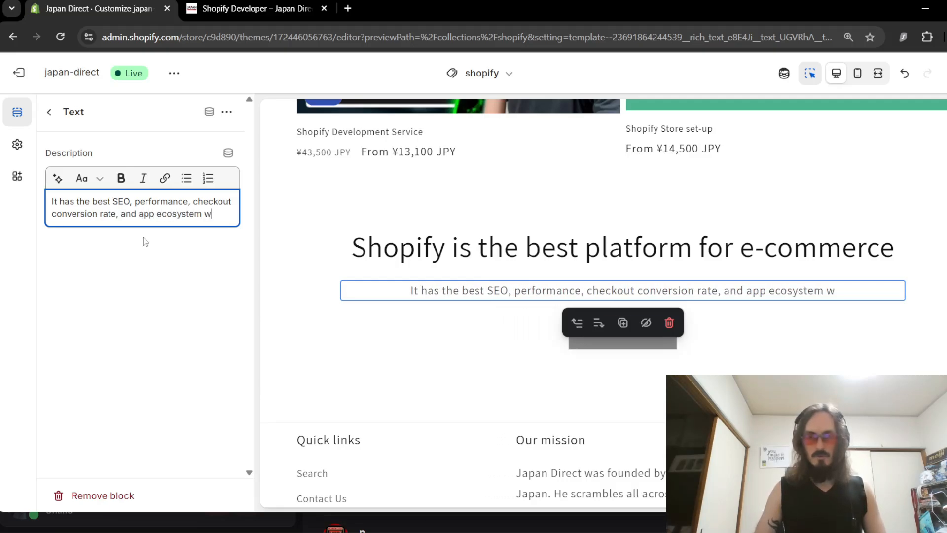
{"action": "type", "text": "ith over 10,000 apps to add functionality to "}
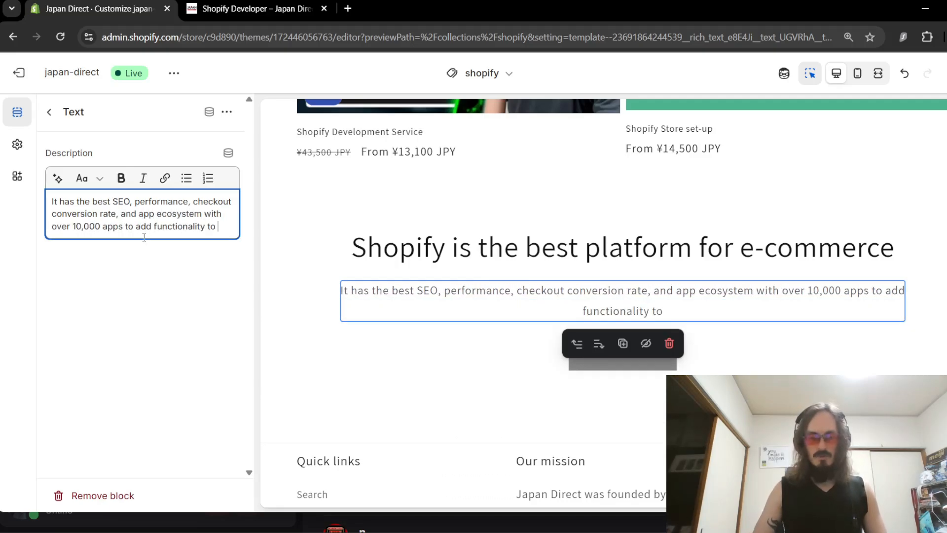
{"action": "type", "text": "your store."}
Delete the Buttons block from the Rich text section and save the shopify template
{"action": "left_click", "coordinate": [49, 112]}
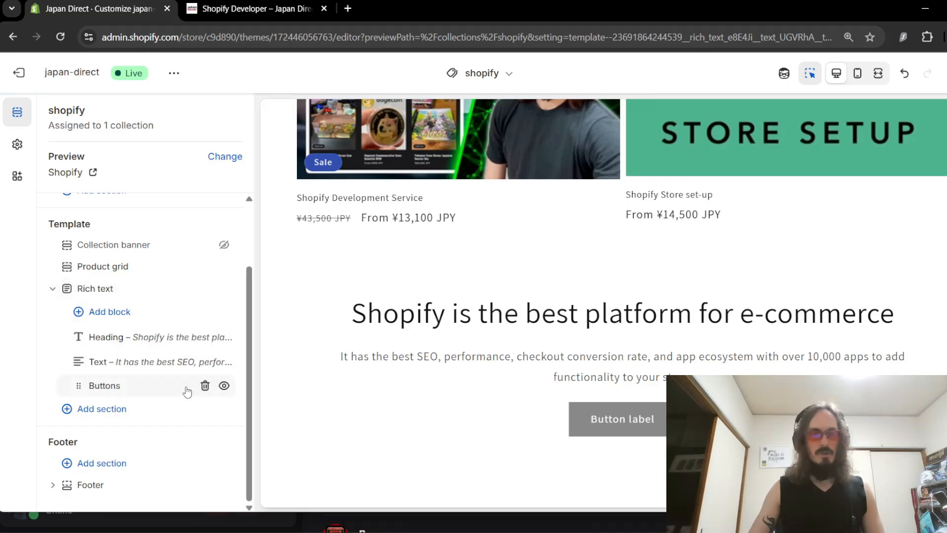
{"action": "left_click", "coordinate": [205, 386]}
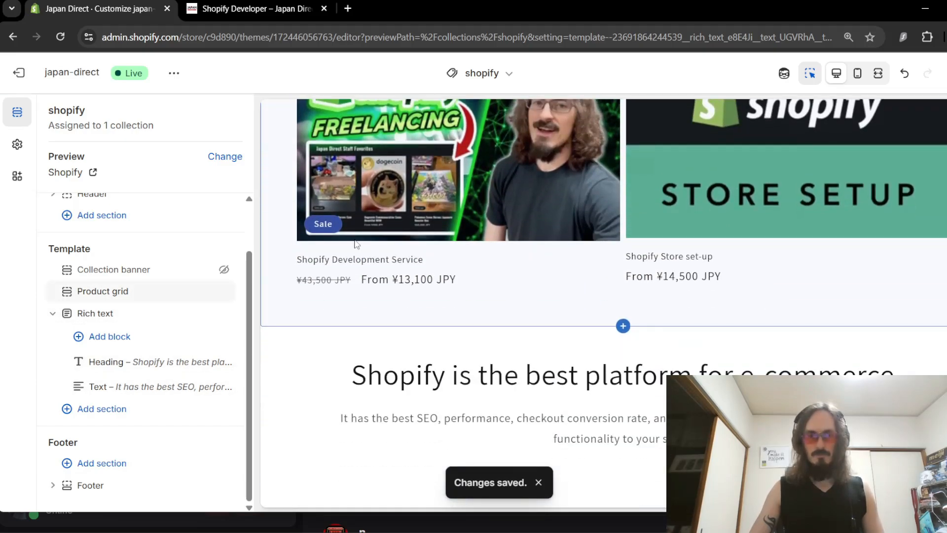
{"action": "scroll", "coordinate": [654, 242], "scroll_direction": "up", "scroll_amount": 1}
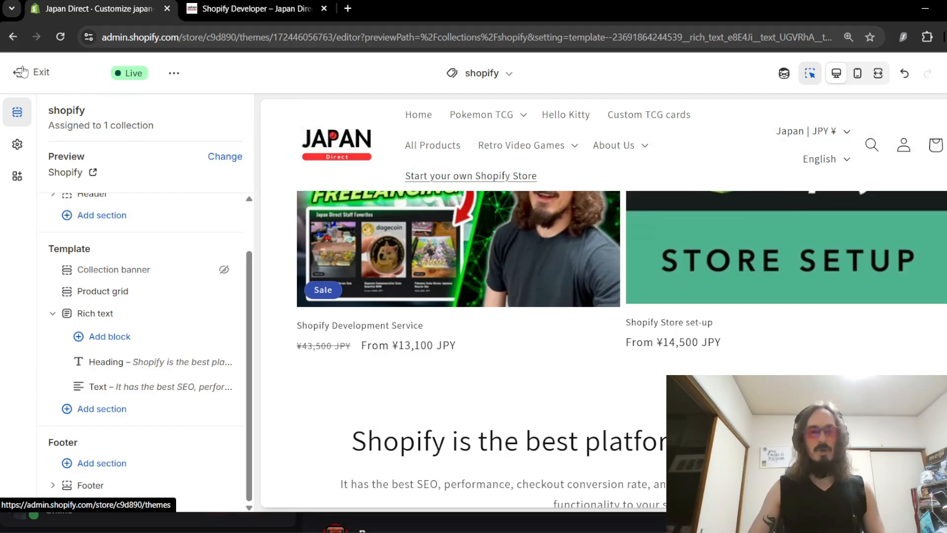
Leave the theme editor and open the Shopify collection from the store's collections list
{"action": "left_click", "coordinate": [21, 72]}
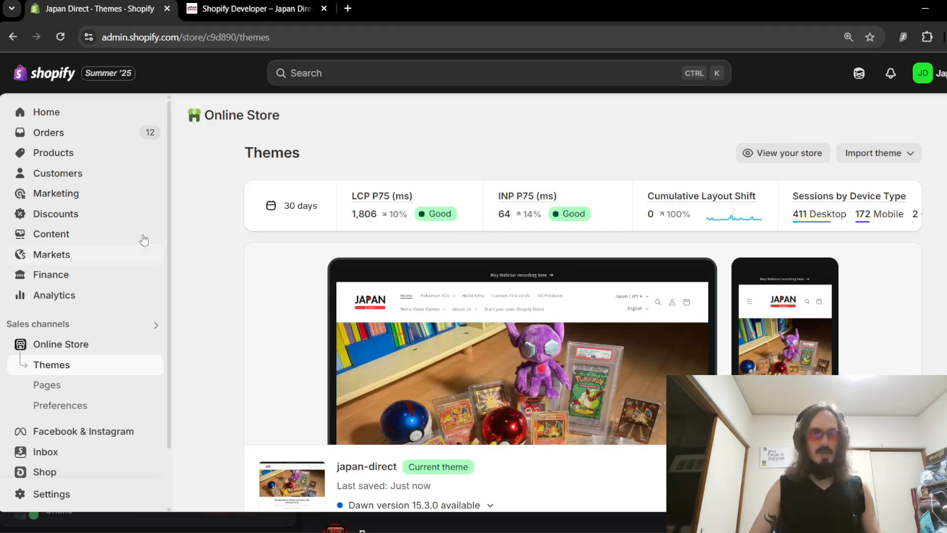
{"action": "left_click", "coordinate": [54, 154]}
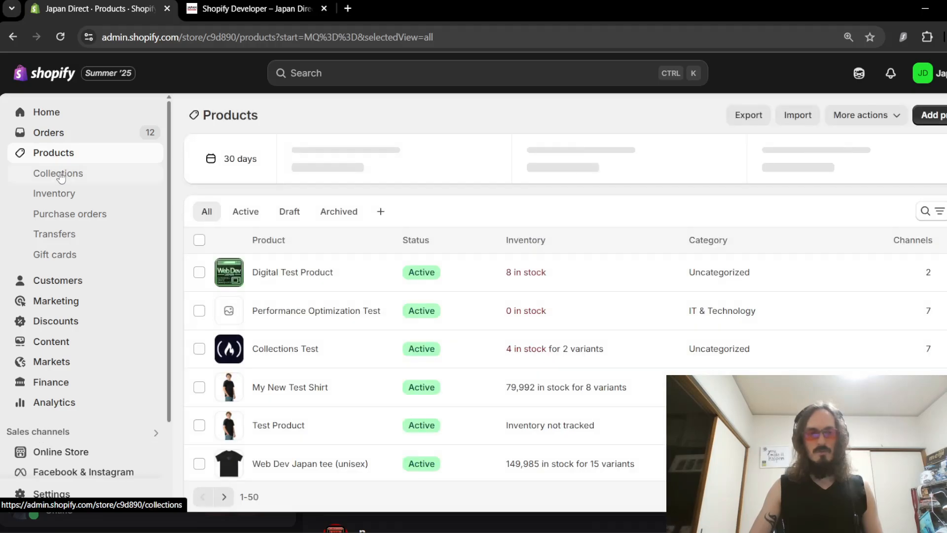
{"action": "left_click", "coordinate": [61, 176]}
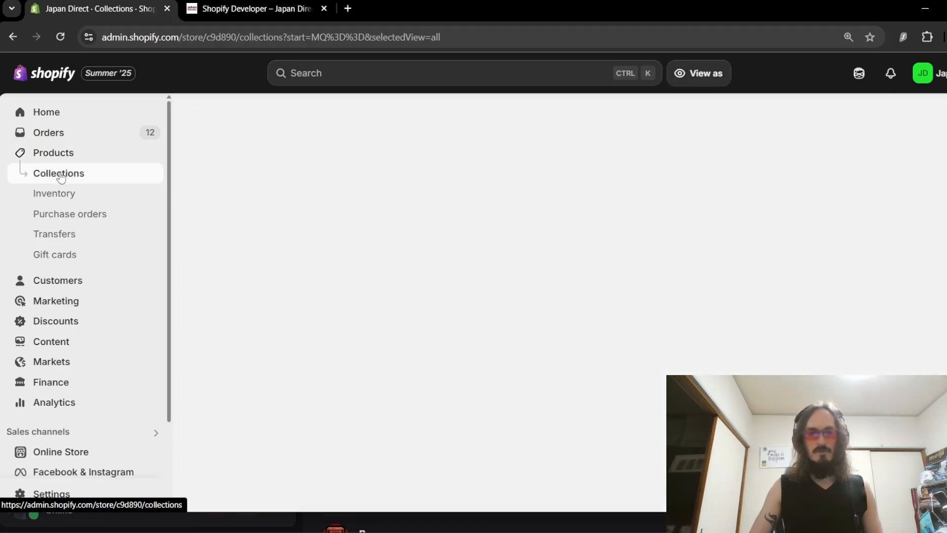
{"action": "scroll", "coordinate": [316, 222], "scroll_direction": "down", "scroll_amount": 4}
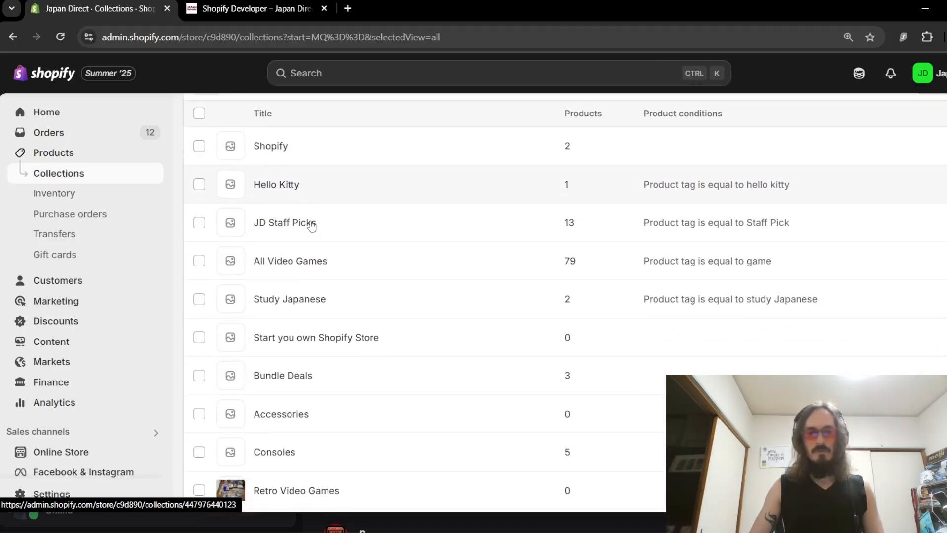
{"action": "scroll", "coordinate": [311, 428], "scroll_direction": "up", "scroll_amount": 4}
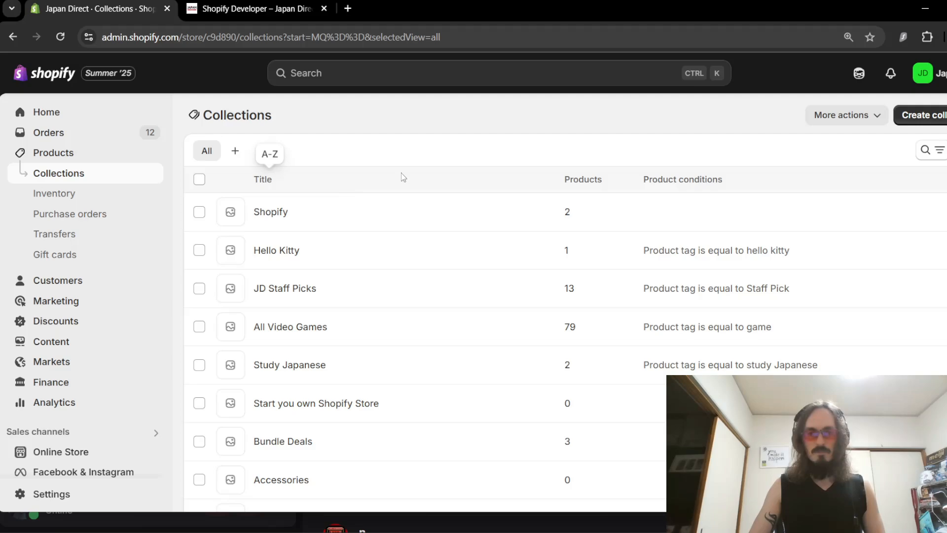
{"action": "scroll", "coordinate": [332, 300], "scroll_direction": "down", "scroll_amount": 4}
{"action": "scroll", "coordinate": [400, 202], "scroll_direction": "up", "scroll_amount": 4}
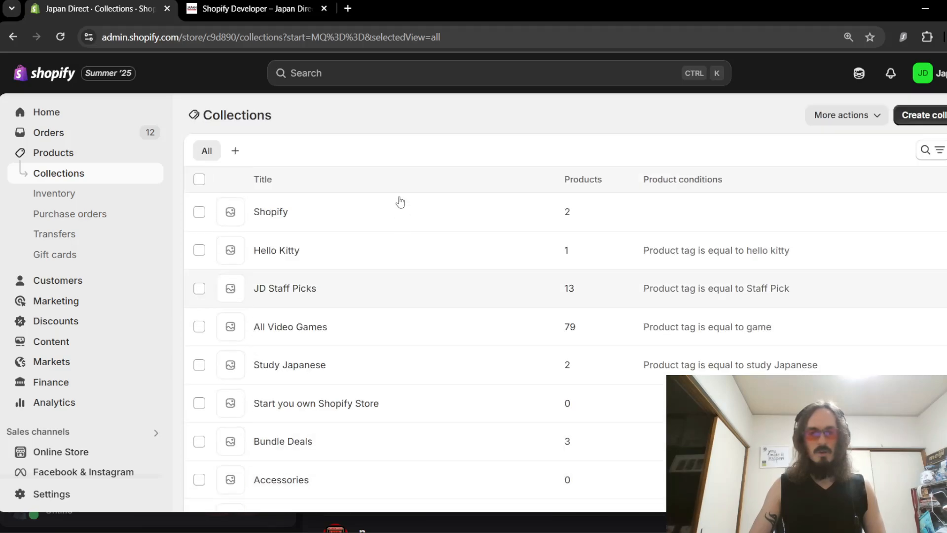
{"action": "left_click", "coordinate": [269, 217]}
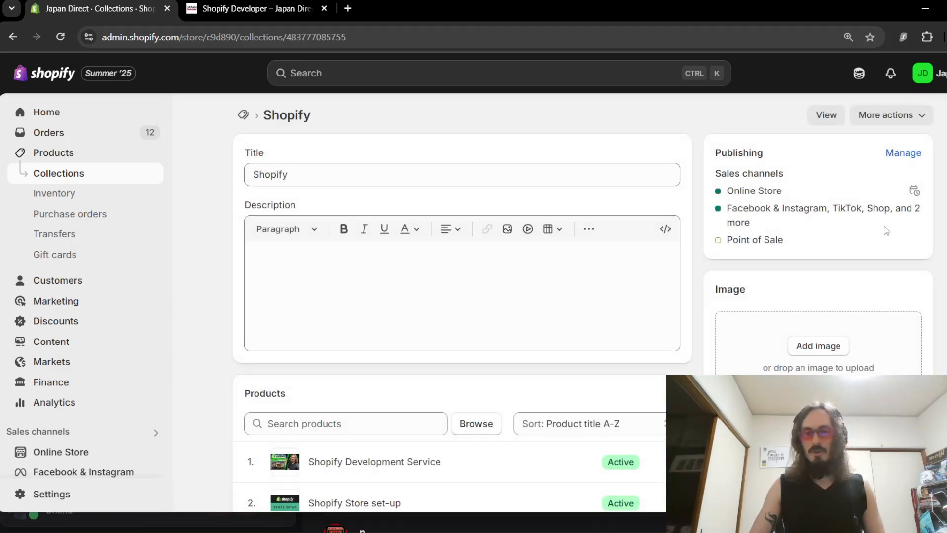
Examine the theme template options available for the Shopify collection without changing the assignment
{"action": "scroll", "coordinate": [805, 274], "scroll_direction": "down", "scroll_amount": 3}
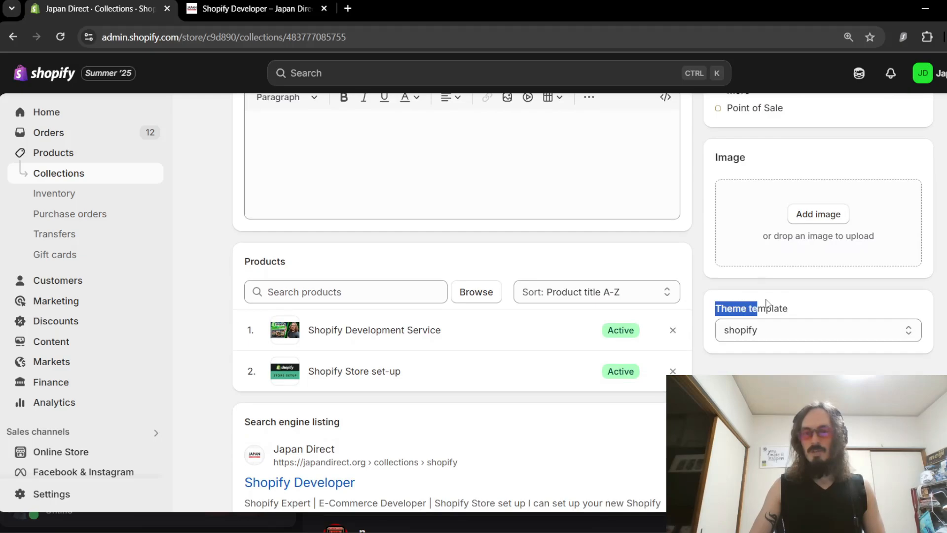
{"action": "left_click", "coordinate": [757, 338]}
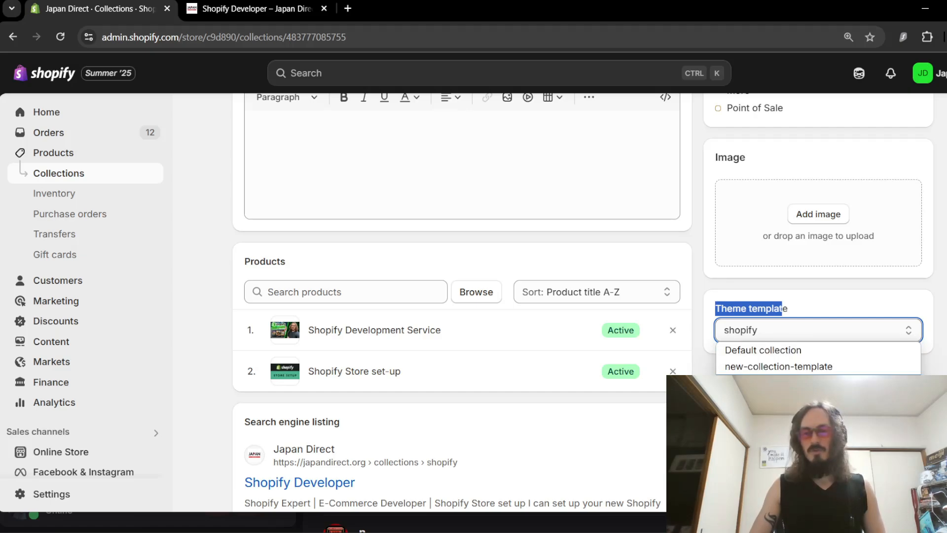
{"action": "key", "text": "Escape"}
{"action": "scroll", "coordinate": [565, 266], "scroll_direction": "up", "scroll_amount": 3}
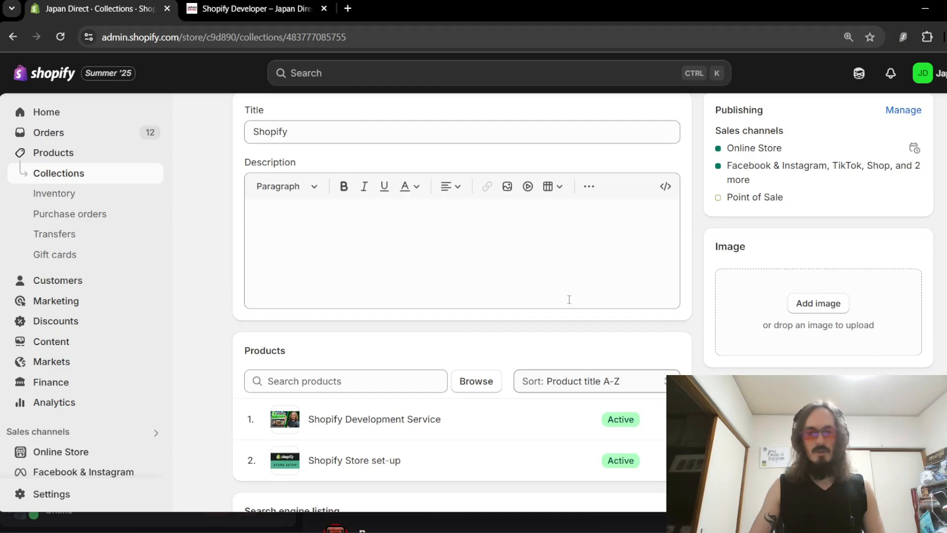
{"action": "scroll", "coordinate": [505, 280], "scroll_direction": "down", "scroll_amount": 3}
{"action": "scroll", "coordinate": [832, 98], "scroll_direction": "up", "scroll_amount": 3}
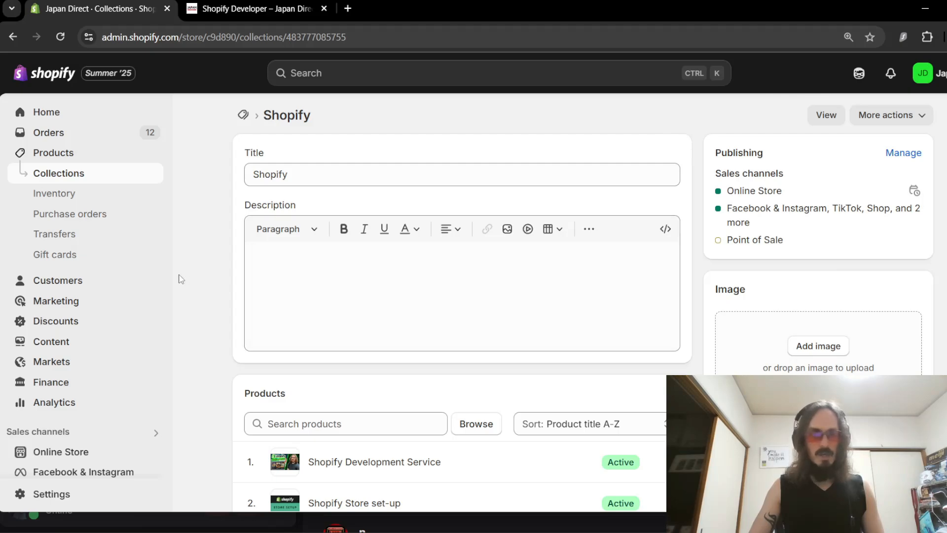
Open the Digital Test Product from the products list and view its theme template setting
{"action": "left_click", "coordinate": [57, 157]}
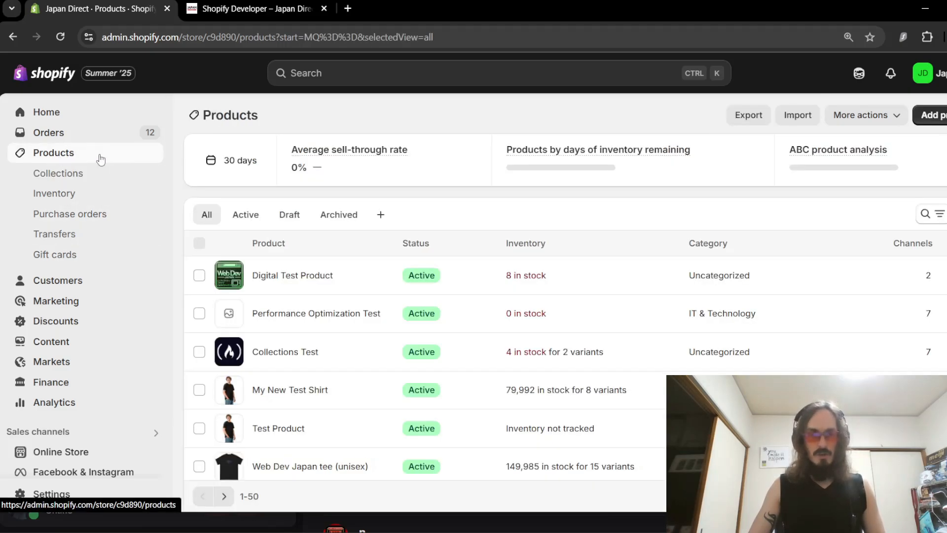
{"action": "left_click", "coordinate": [296, 275]}
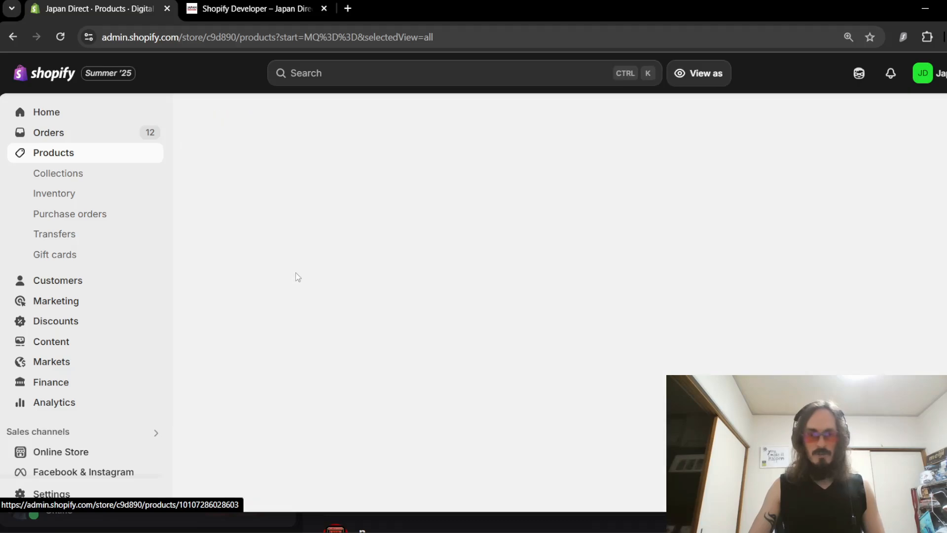
{"action": "scroll", "coordinate": [903, 253], "scroll_direction": "down", "scroll_amount": 7}
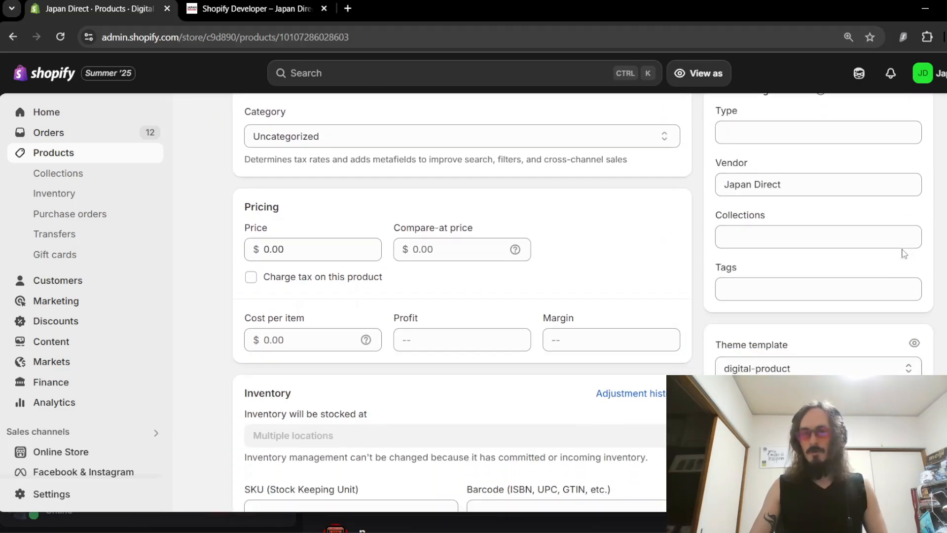
Examine the theme template options available for the Digital Test Product without changing its assignment
{"action": "scroll", "coordinate": [904, 253], "scroll_direction": "down", "scroll_amount": 2}
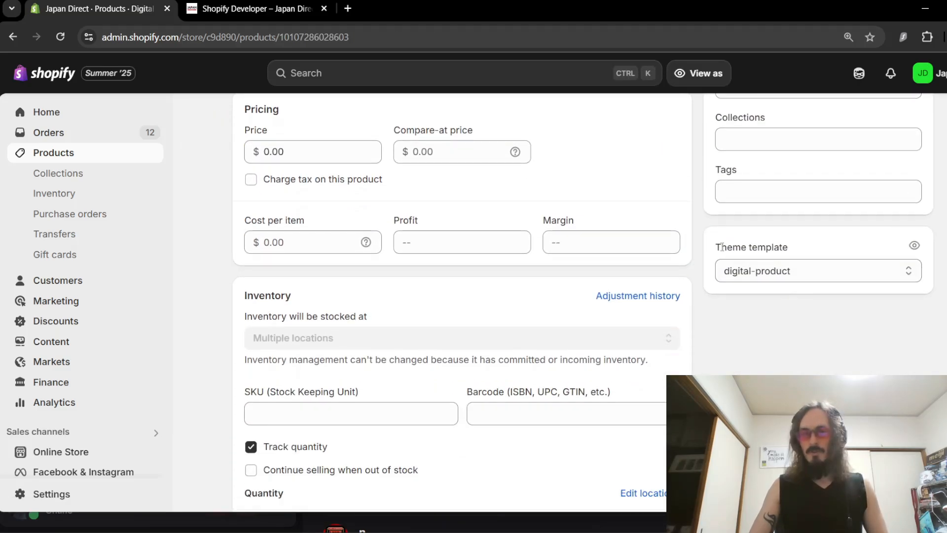
{"action": "left_click", "coordinate": [827, 279]}
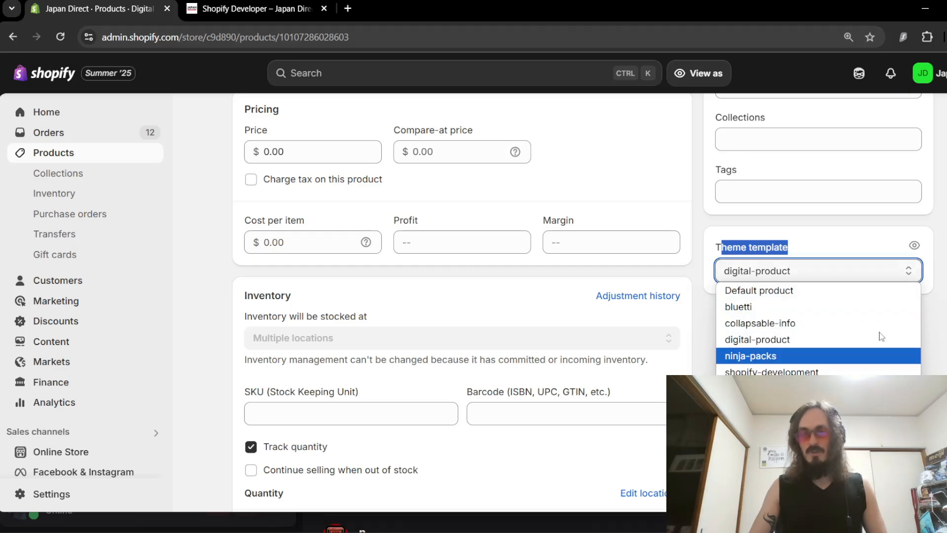
{"action": "left_click", "coordinate": [696, 276]}
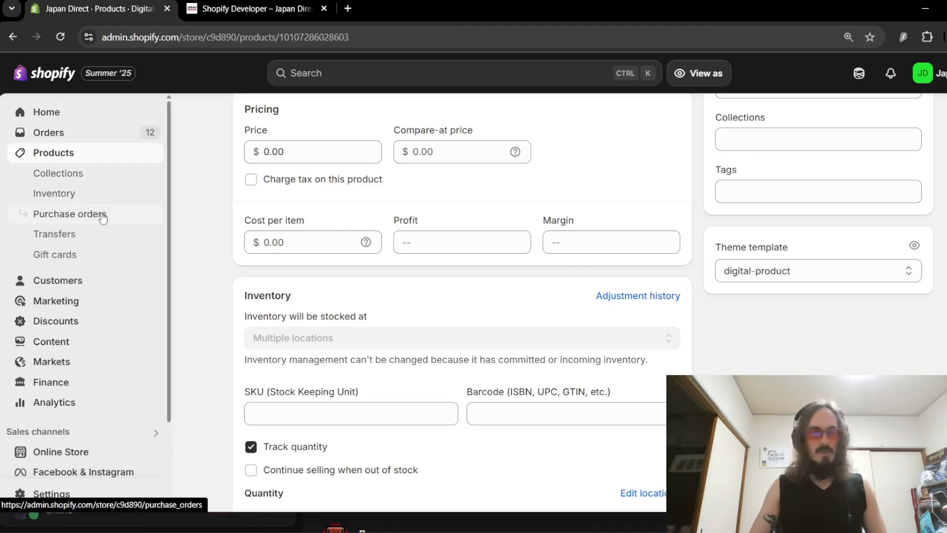
Open the Free Booster Packs page from the online store's pages and examine its template options without changing them
{"action": "scroll", "coordinate": [89, 222], "scroll_direction": "down", "scroll_amount": 2}
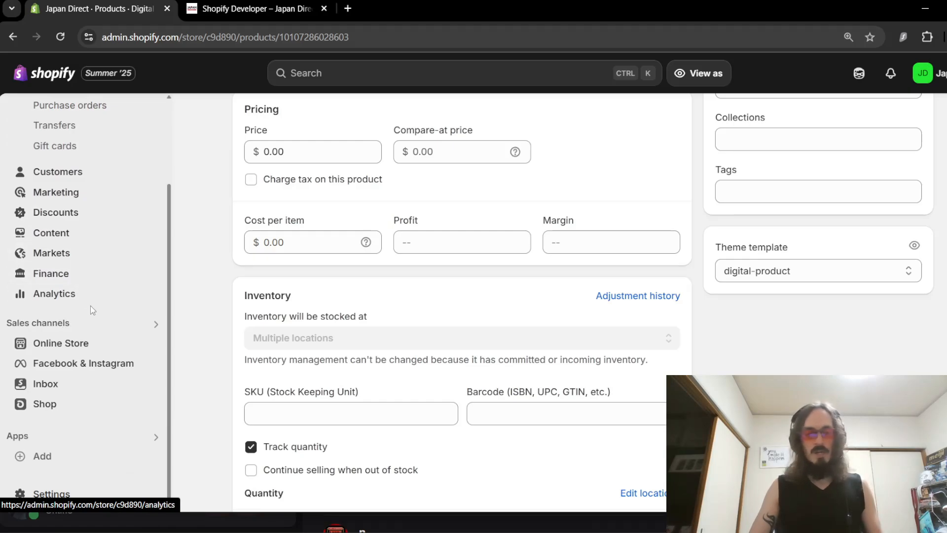
{"action": "left_click", "coordinate": [61, 345]}
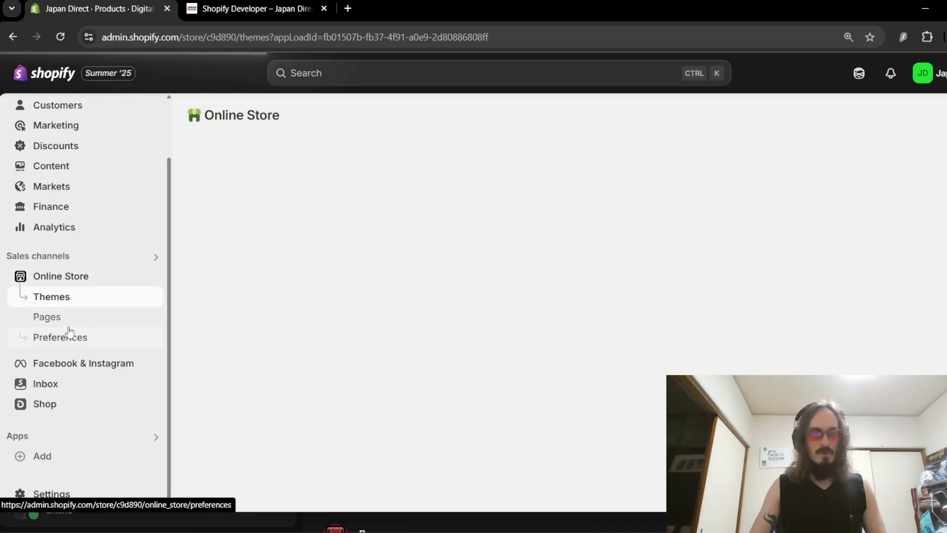
{"action": "left_click", "coordinate": [45, 320]}
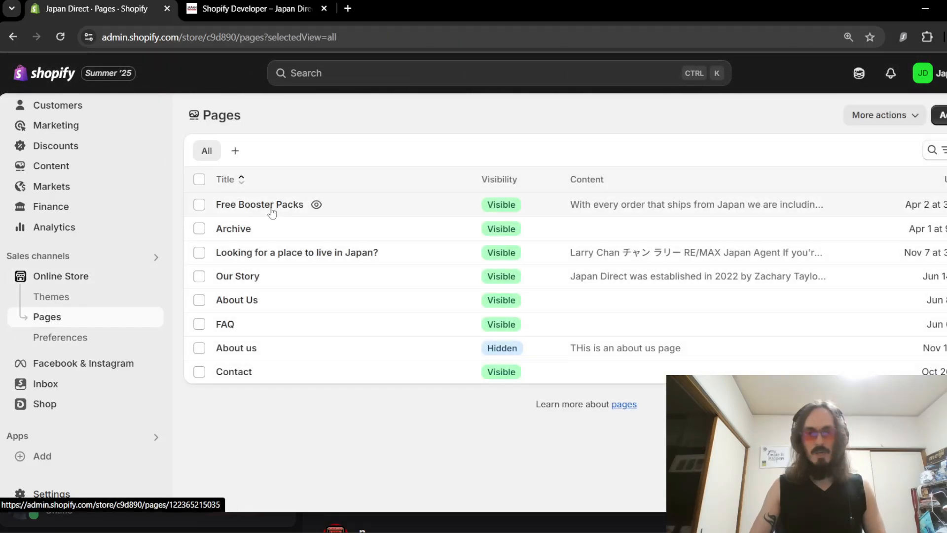
{"action": "left_click", "coordinate": [272, 212]}
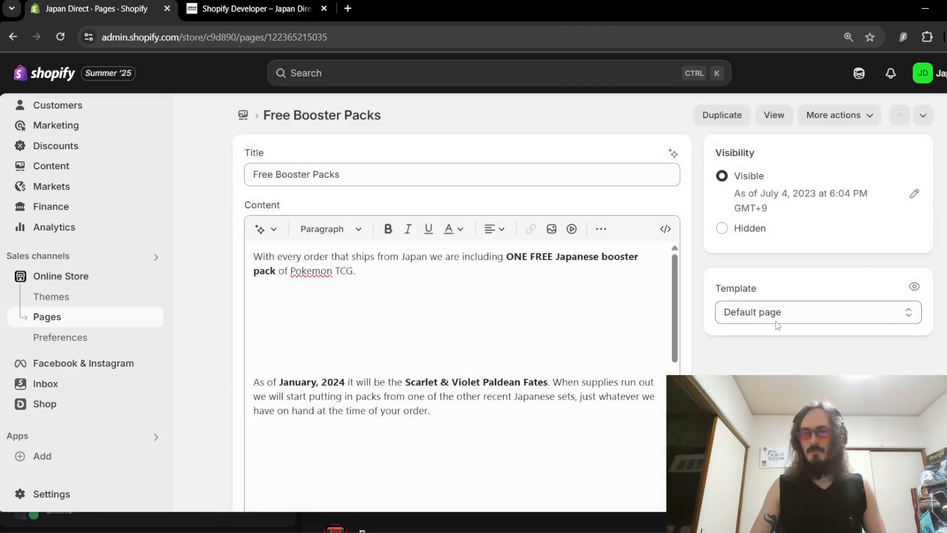
{"action": "left_click", "coordinate": [747, 314]}
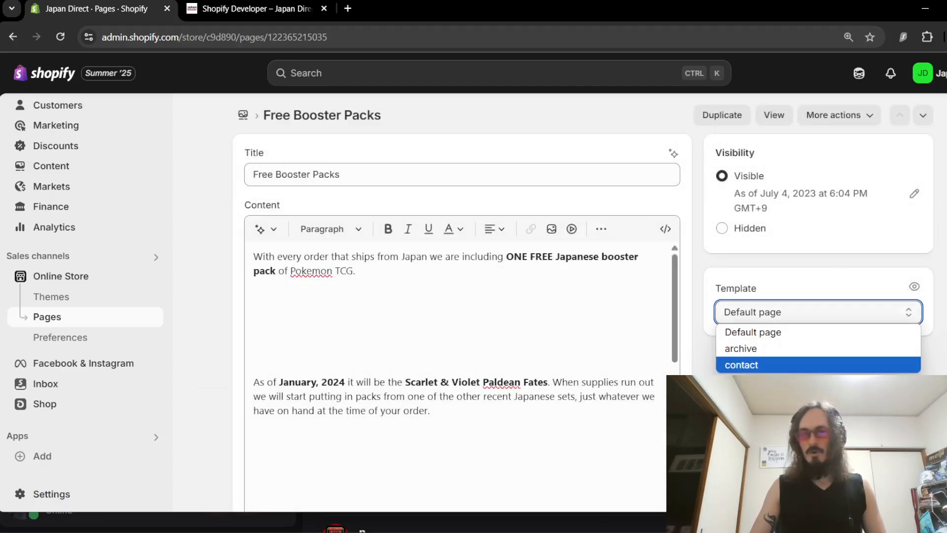
{"action": "left_click", "coordinate": [941, 257]}
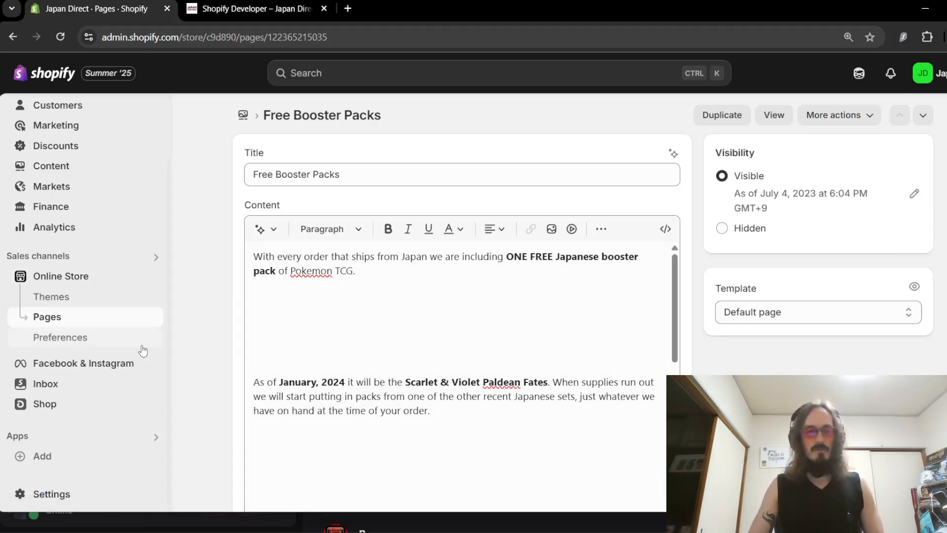
Open the blog post "Step Into Nostalgia: Explore Our Exclusive Vintage Video Game Collection" from the store's blog posts
{"action": "left_click", "coordinate": [60, 169]}
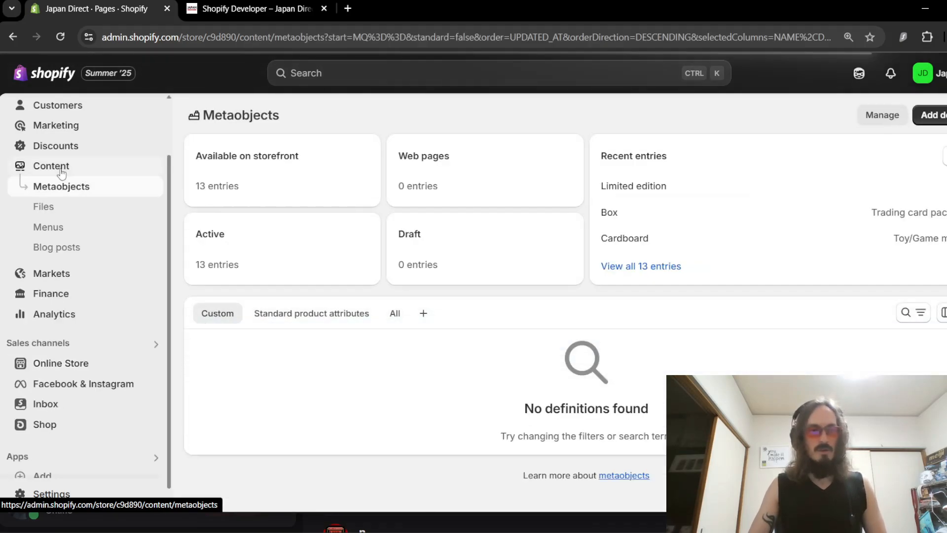
{"action": "left_click", "coordinate": [59, 250]}
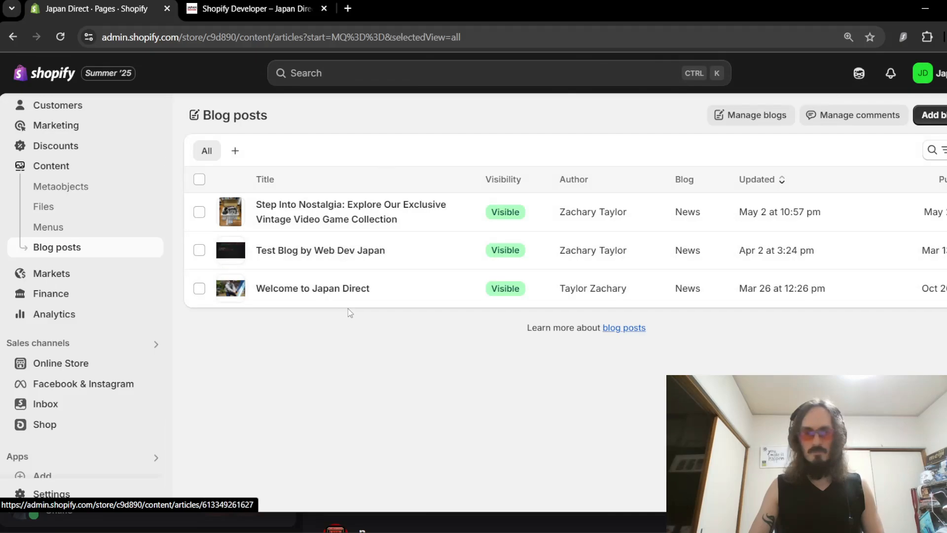
{"action": "left_click", "coordinate": [315, 205]}
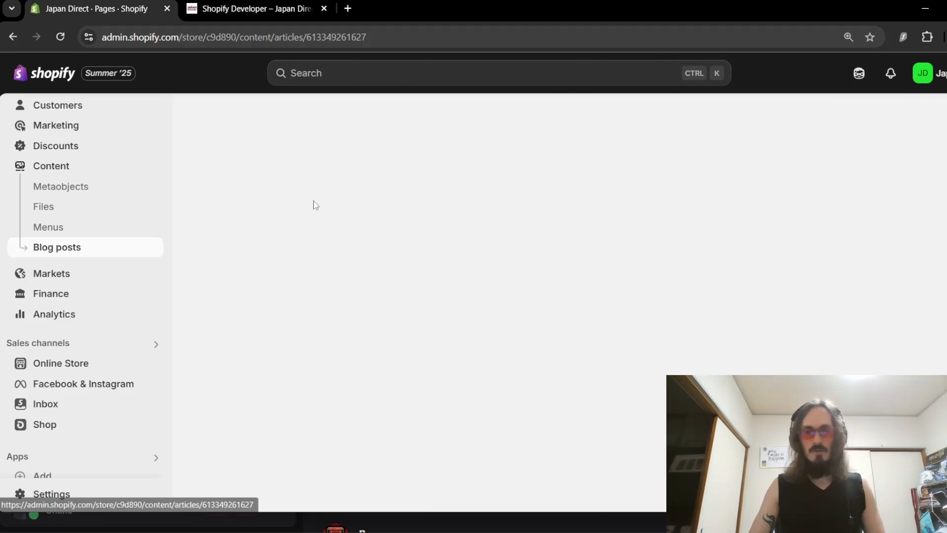
Examine the theme template options available for the blog post without changing the assignment
{"action": "scroll", "coordinate": [859, 307], "scroll_direction": "down", "scroll_amount": 4}
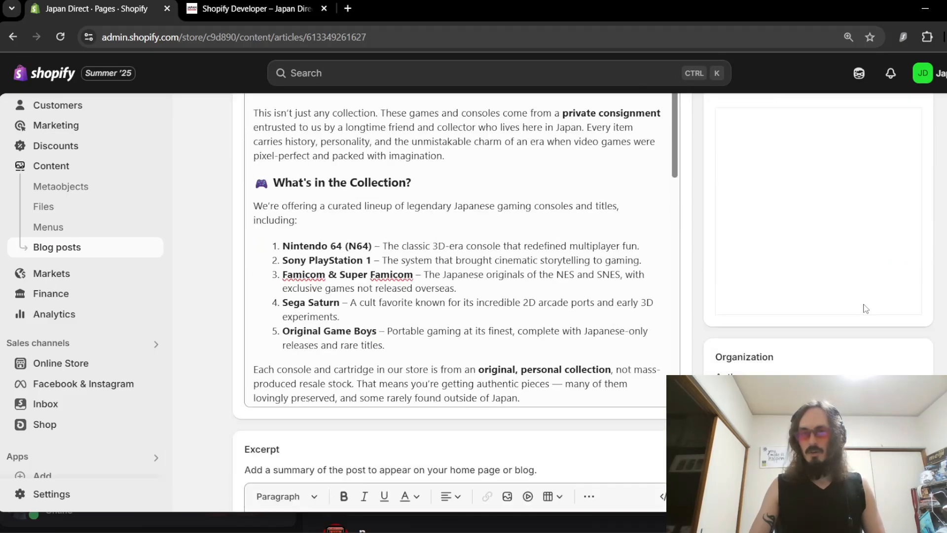
{"action": "scroll", "coordinate": [861, 309], "scroll_direction": "down", "scroll_amount": 5}
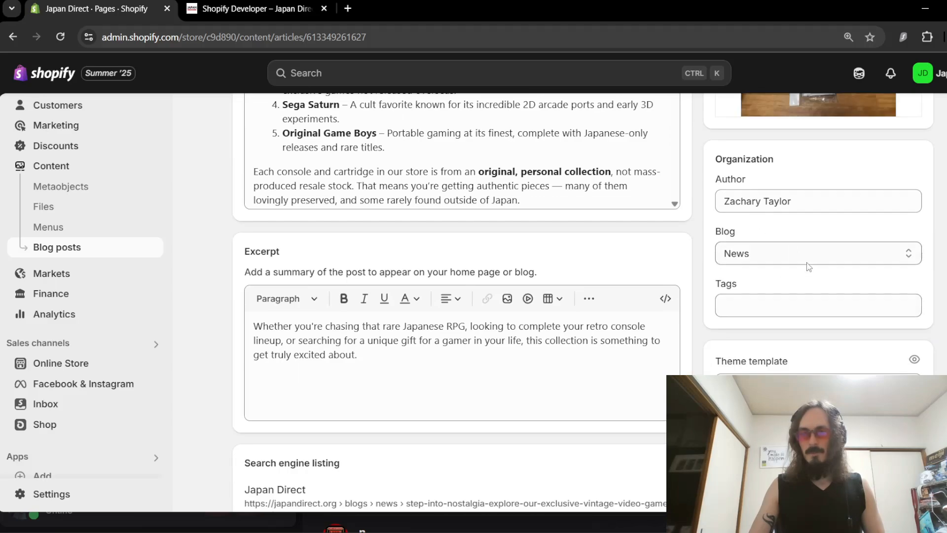
{"action": "scroll", "coordinate": [795, 334], "scroll_direction": "down", "scroll_amount": 2}
{"action": "left_click_drag", "start_coordinate": [727, 295], "coordinate": [791, 303]}
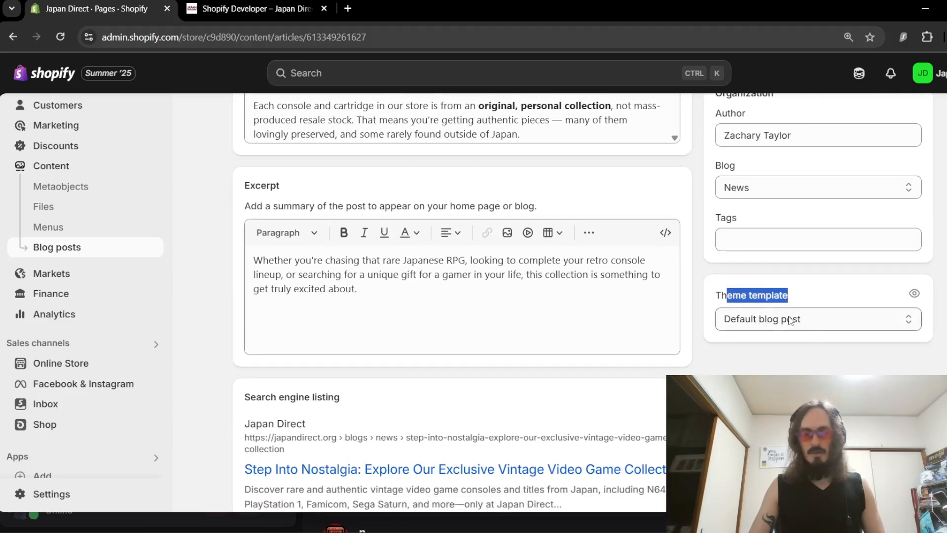
{"action": "left_click", "coordinate": [790, 321]}
{"action": "left_click", "coordinate": [807, 373]}
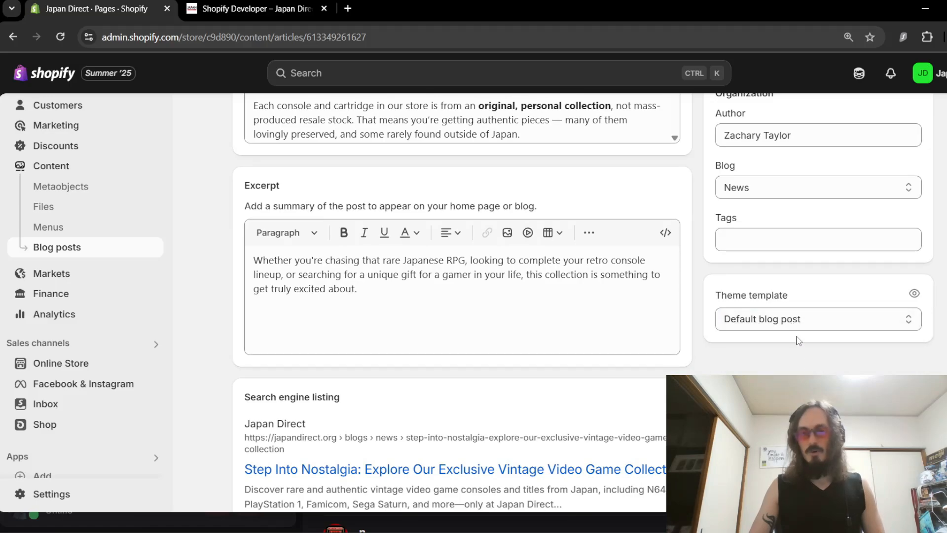
{"action": "left_click", "coordinate": [803, 329]}
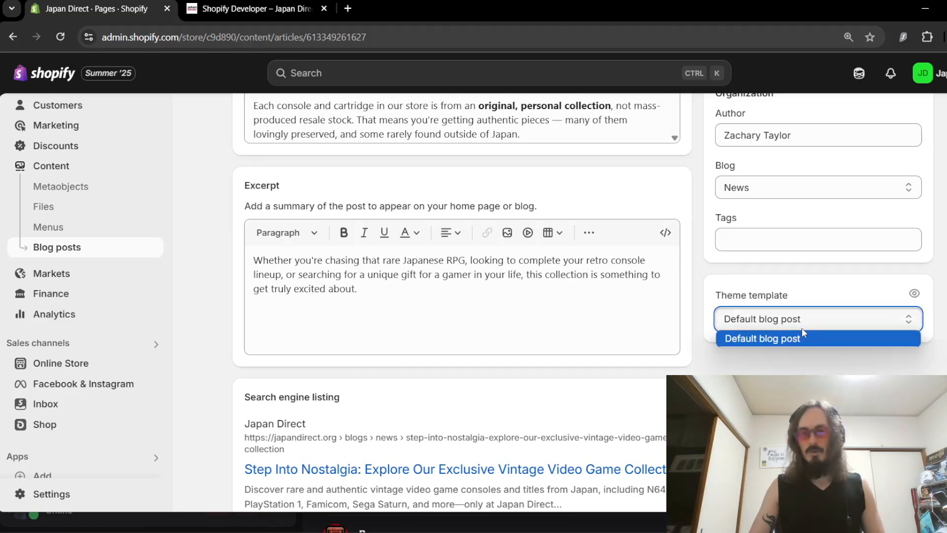
{"action": "left_click", "coordinate": [798, 374]}
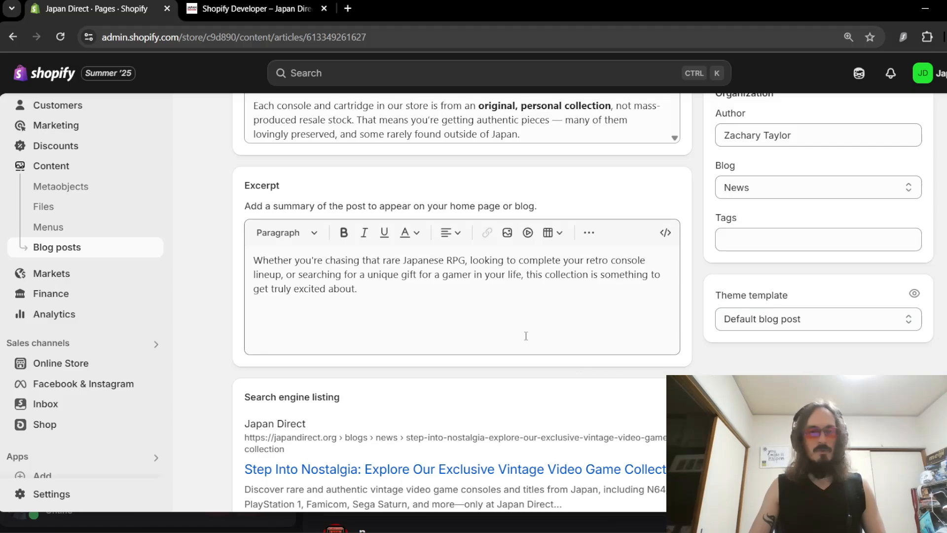
Leave the blog post and return to the store's admin home page
{"action": "scroll", "coordinate": [747, 319], "scroll_direction": "up", "scroll_amount": 10}
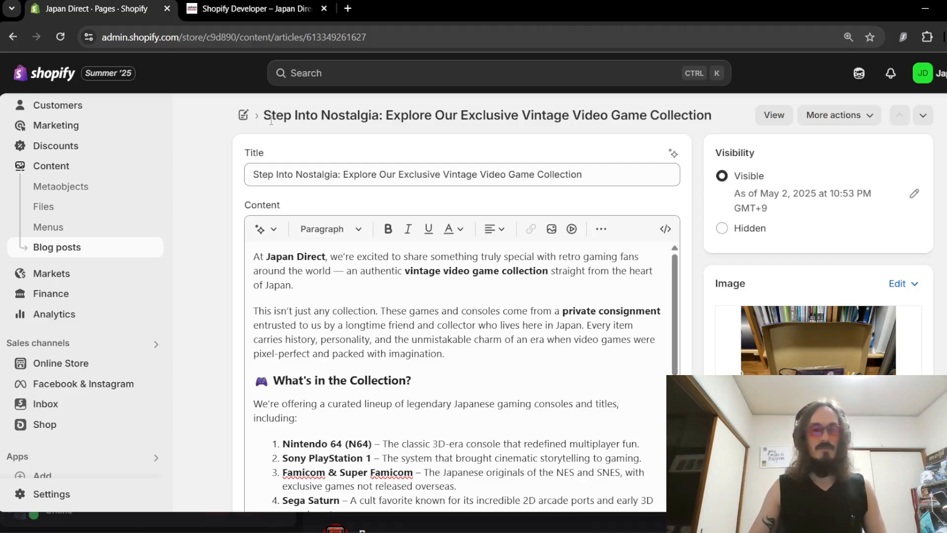
{"action": "scroll", "coordinate": [98, 237], "scroll_direction": "up", "scroll_amount": 2}
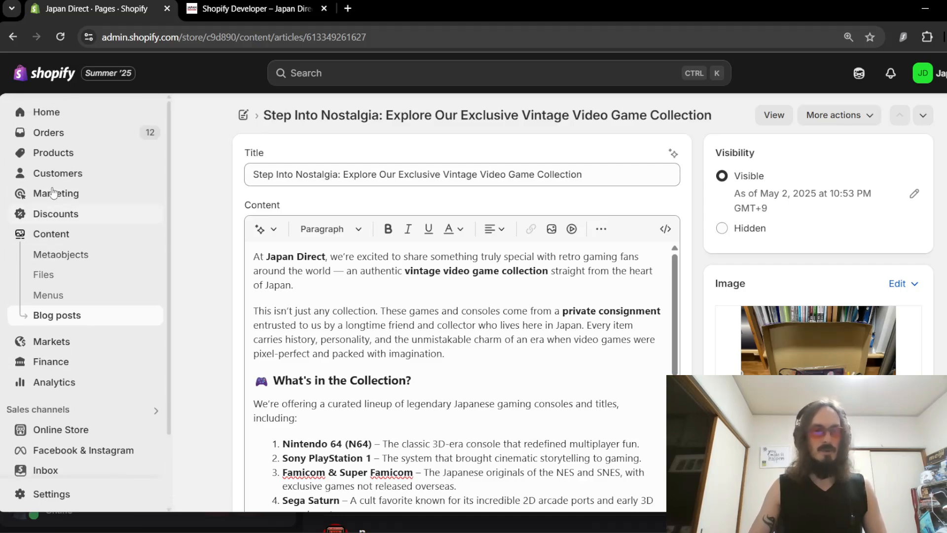
{"action": "left_click", "coordinate": [47, 113]}
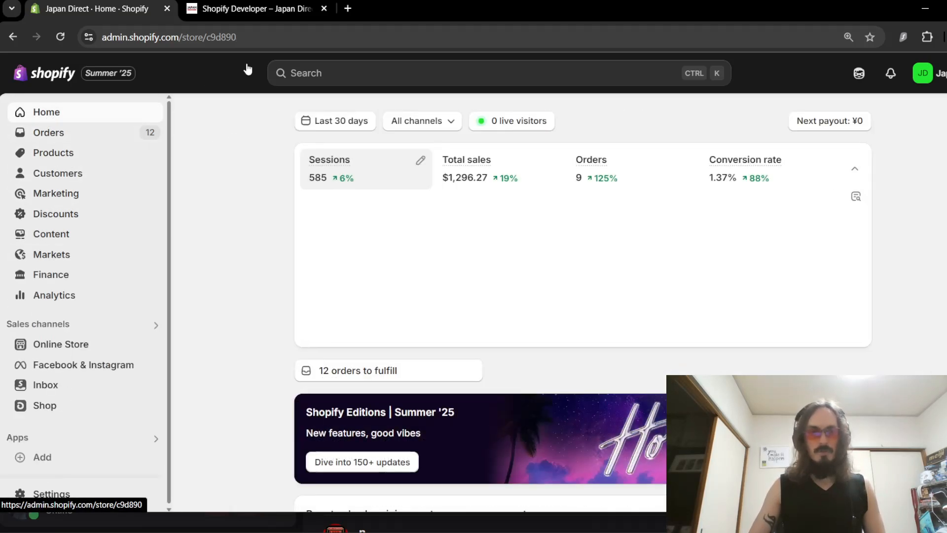
Switch to the live storefront and review the Shopify collection page, including the "Shopify is the best platform for e-commerce" text section
{"action": "left_click", "coordinate": [248, 10]}
{"action": "scroll", "coordinate": [274, 107], "scroll_direction": "up", "scroll_amount": 4}
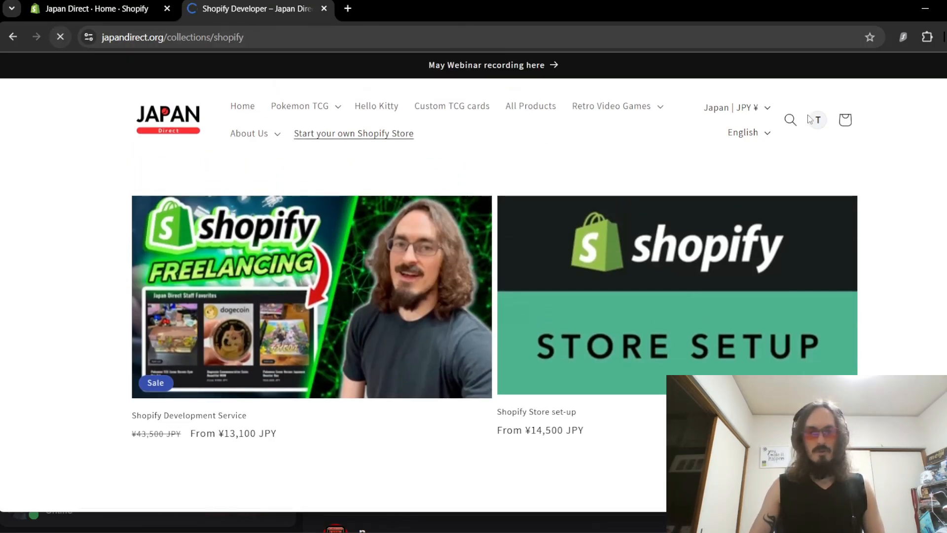
{"action": "scroll", "coordinate": [692, 299], "scroll_direction": "down", "scroll_amount": 5}
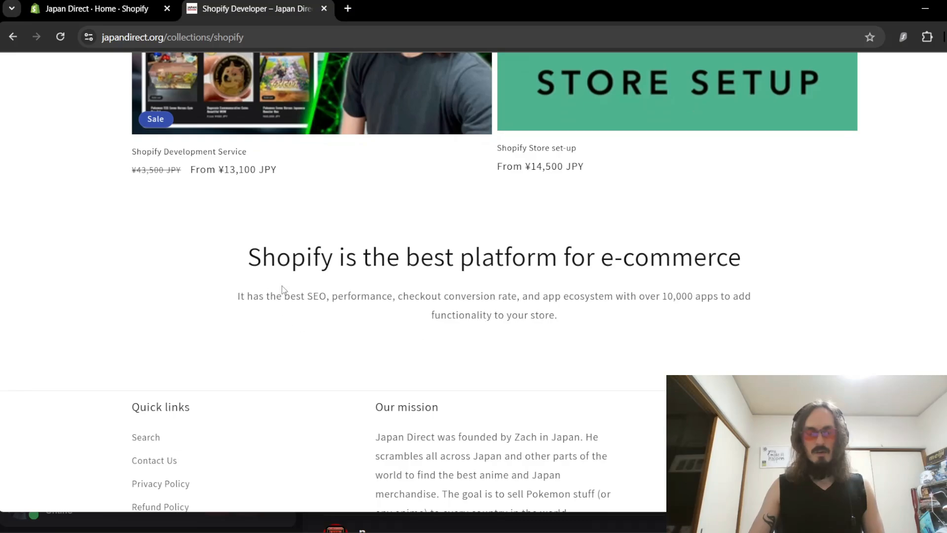
{"action": "scroll", "coordinate": [284, 290], "scroll_direction": "up", "scroll_amount": 1}
{"action": "left_click_drag", "start_coordinate": [246, 328], "coordinate": [773, 362]}
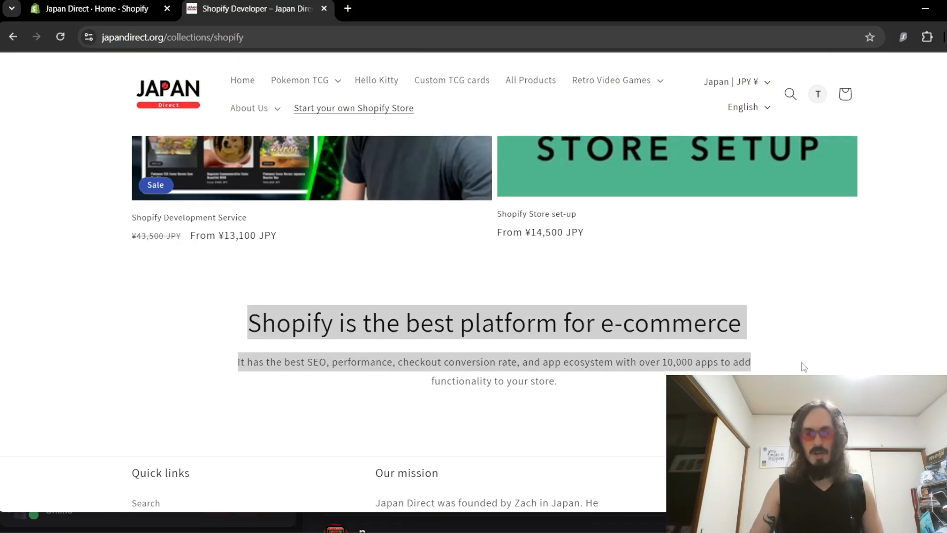
{"action": "scroll", "coordinate": [804, 368], "scroll_direction": "up", "scroll_amount": 3}
{"action": "scroll", "coordinate": [659, 226], "scroll_direction": "down", "scroll_amount": 1}
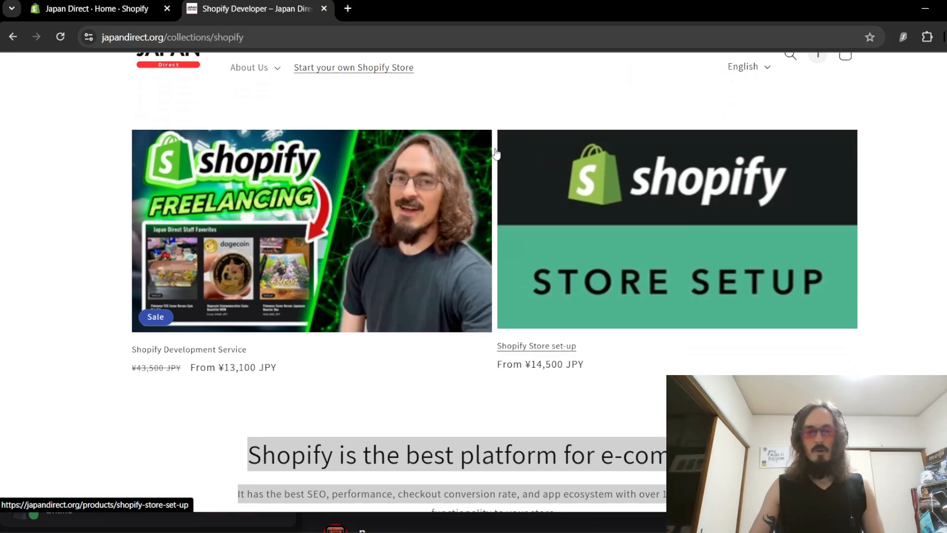
Open the Custom TCG cards collection on the storefront and check its layout and the text section below the products
{"action": "scroll", "coordinate": [503, 143], "scroll_direction": "up", "scroll_amount": 1}
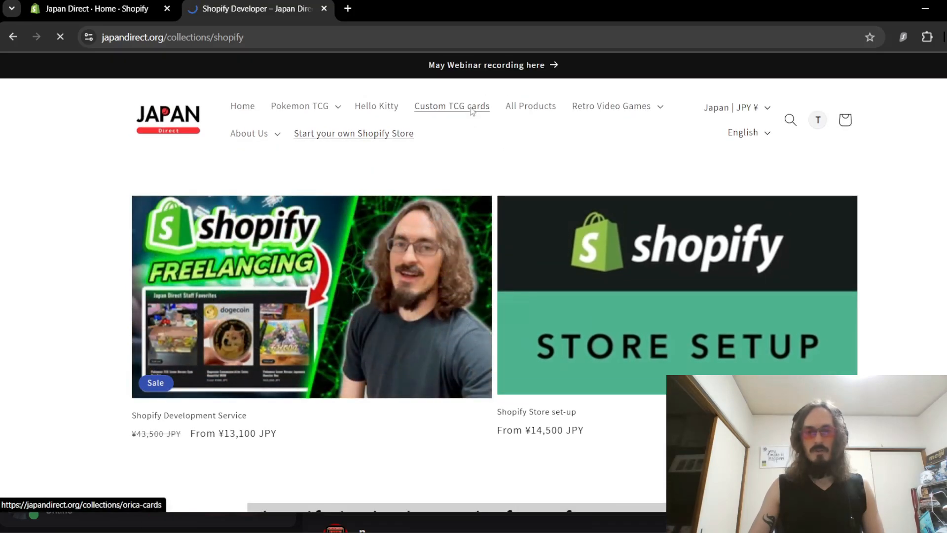
{"action": "scroll", "coordinate": [473, 247], "scroll_direction": "down", "scroll_amount": 5}
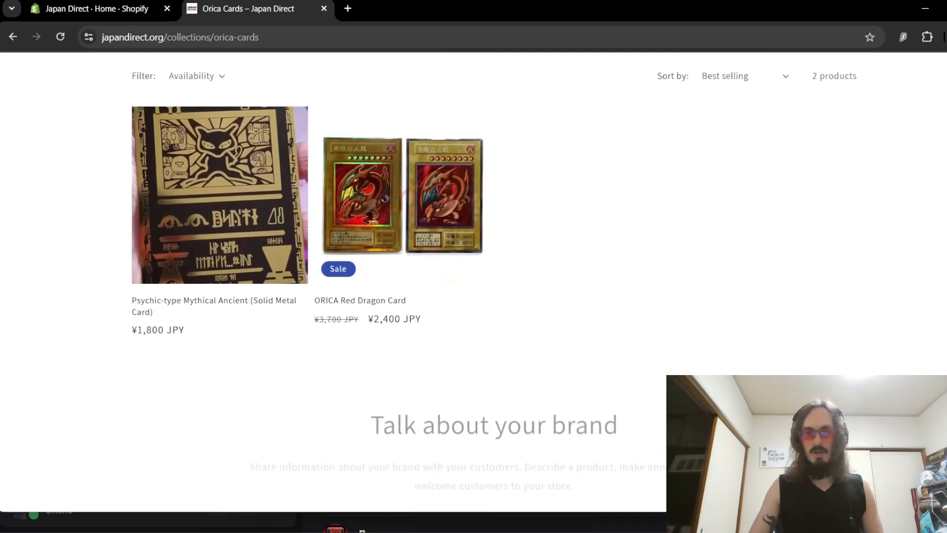
{"action": "scroll", "coordinate": [473, 281], "scroll_direction": "down", "scroll_amount": 7}
{"action": "scroll", "coordinate": [474, 281], "scroll_direction": "up", "scroll_amount": 4}
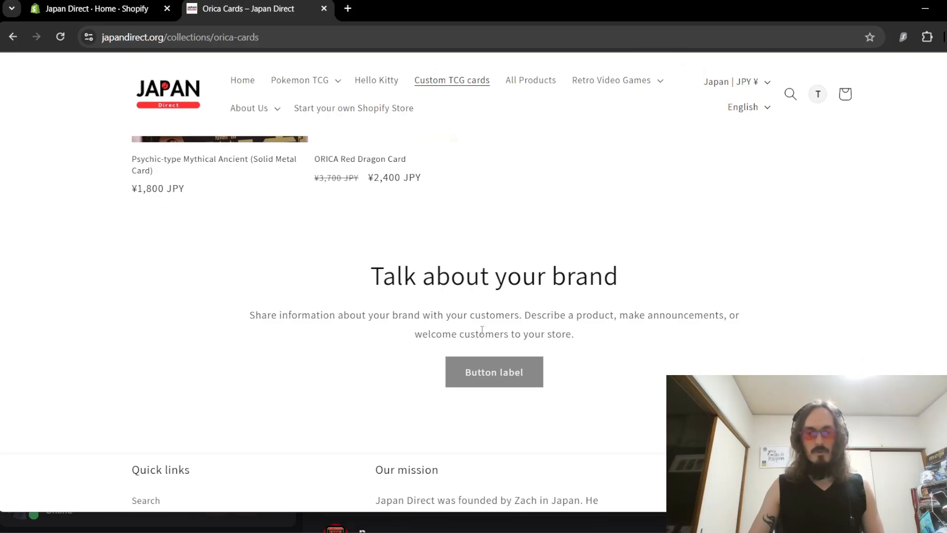
{"action": "scroll", "coordinate": [542, 296], "scroll_direction": "down", "scroll_amount": 1}
{"action": "scroll", "coordinate": [563, 309], "scroll_direction": "up", "scroll_amount": 8}
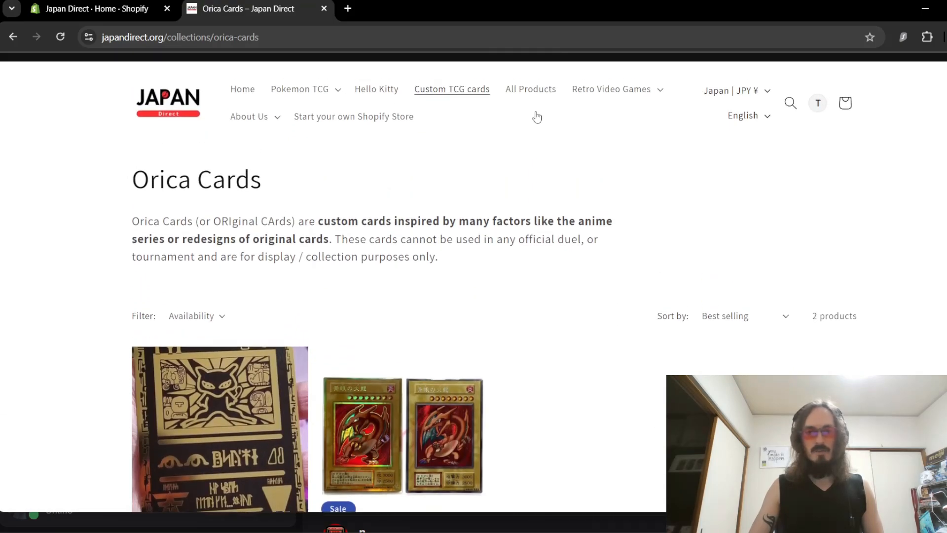
Open the All Products collection on the storefront and check the text section below the product grid
{"action": "left_click", "coordinate": [539, 116]}
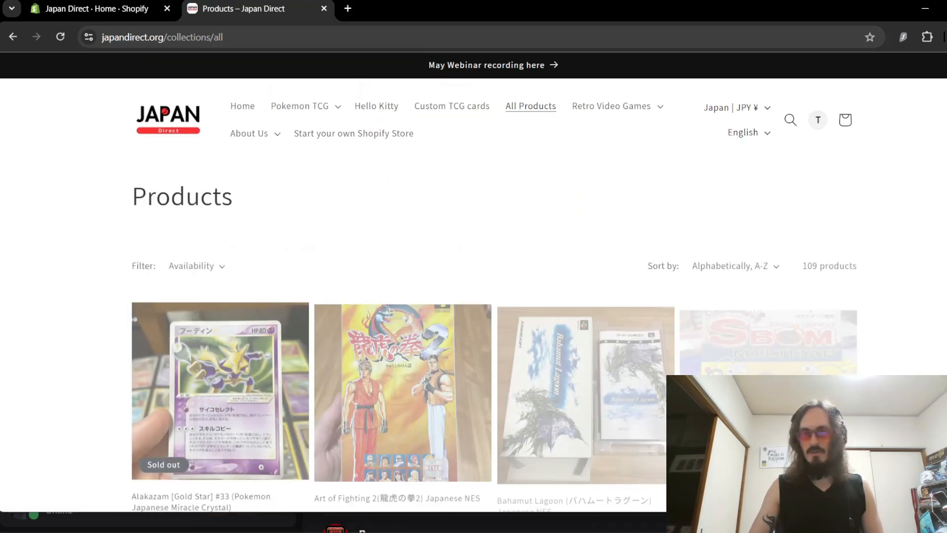
{"action": "scroll", "coordinate": [563, 237], "scroll_direction": "down", "scroll_amount": 15}
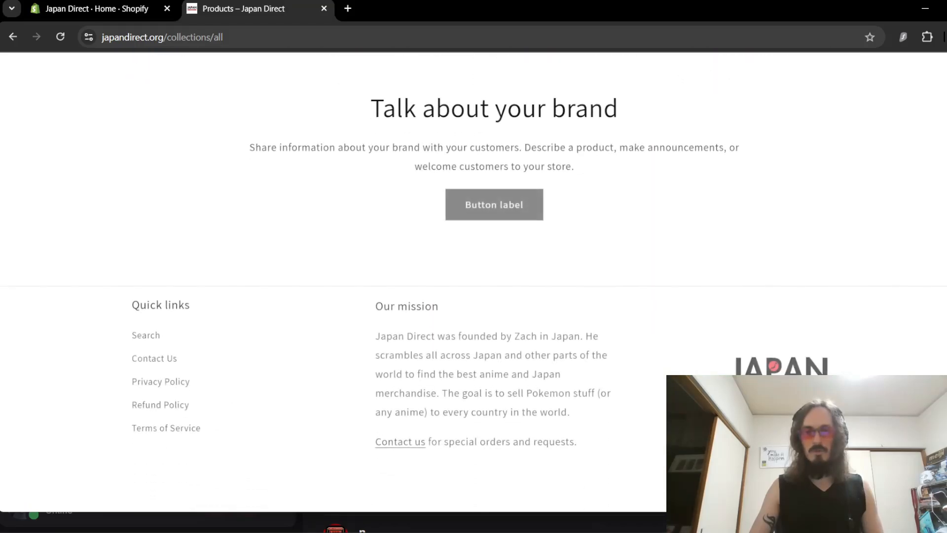
{"action": "scroll", "coordinate": [564, 237], "scroll_direction": "up", "scroll_amount": 4}
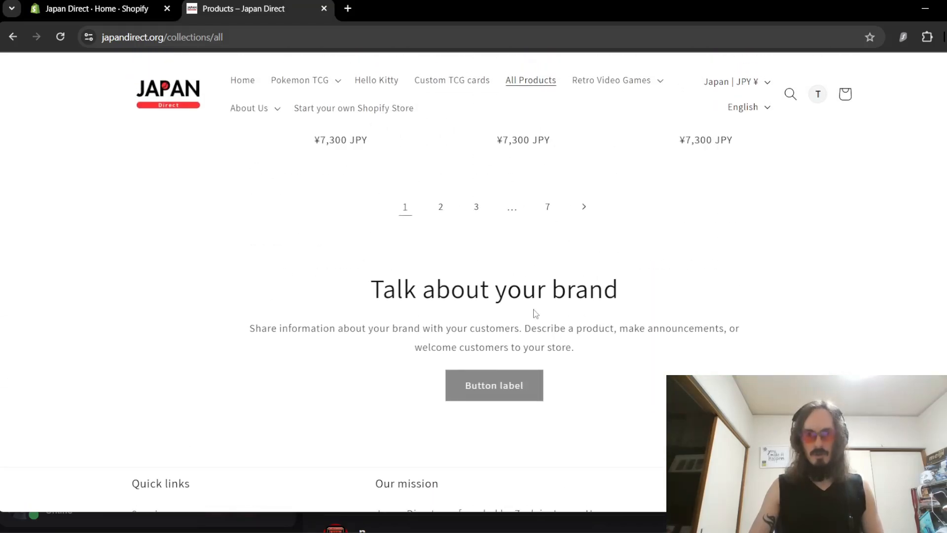
{"action": "scroll", "coordinate": [936, 332], "scroll_direction": "up", "scroll_amount": 10}
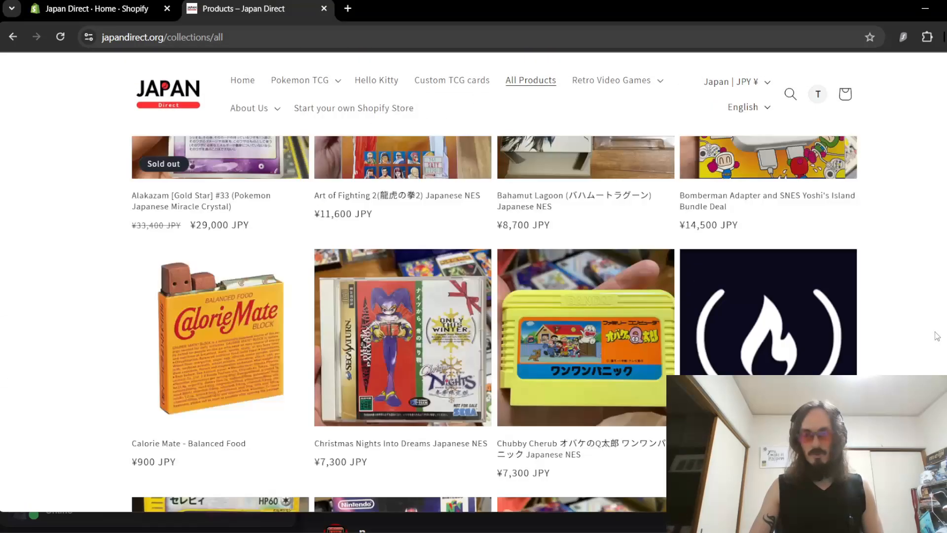
Open the Consoles collection under Retro Video Games on the storefront
{"action": "left_click", "coordinate": [610, 109]}
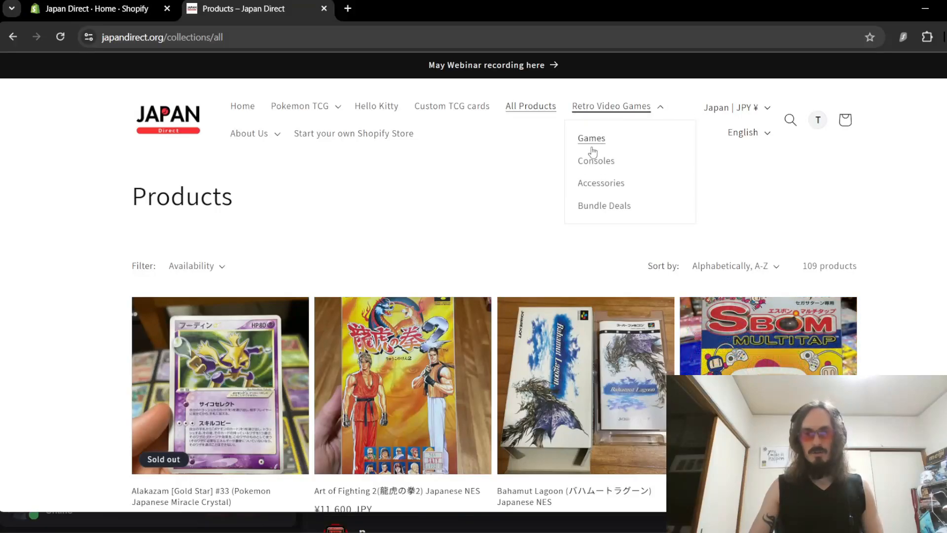
{"action": "left_click", "coordinate": [594, 164]}
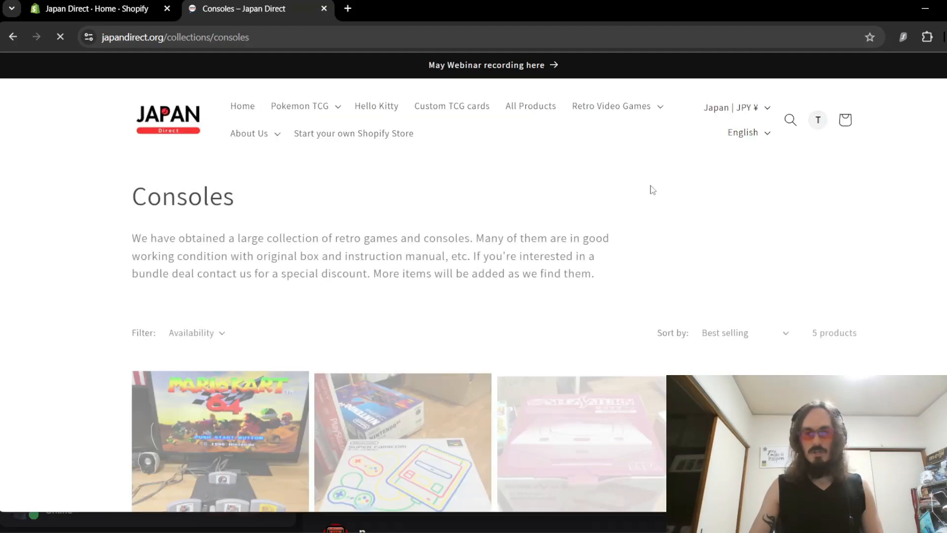
Check the Consoles collection page for the text section below its products
{"action": "scroll", "coordinate": [653, 190], "scroll_direction": "down", "scroll_amount": 15}
{"action": "scroll", "coordinate": [372, 207], "scroll_direction": "up", "scroll_amount": 12}
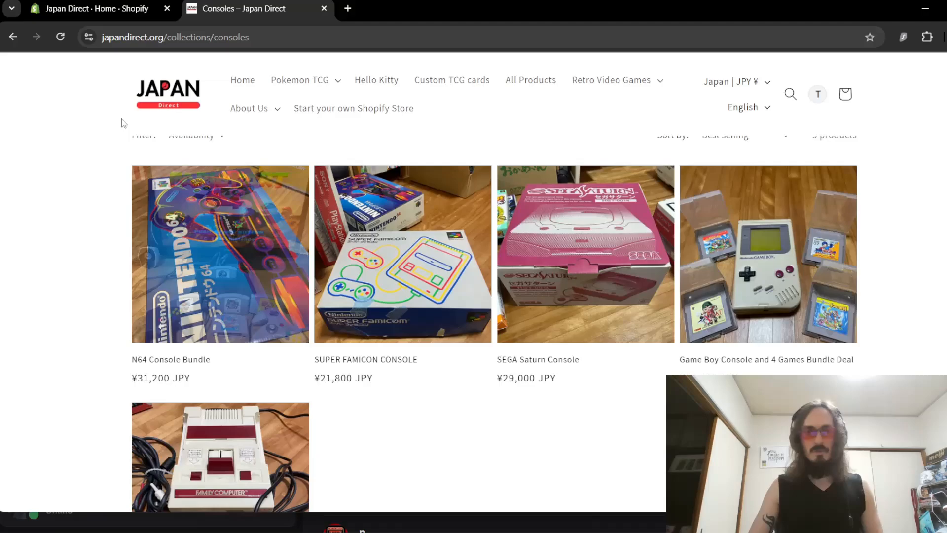
Switch to the Shopify admin and open the Default collection template in the japan-direct theme editor
{"action": "left_click", "coordinate": [67, 9]}
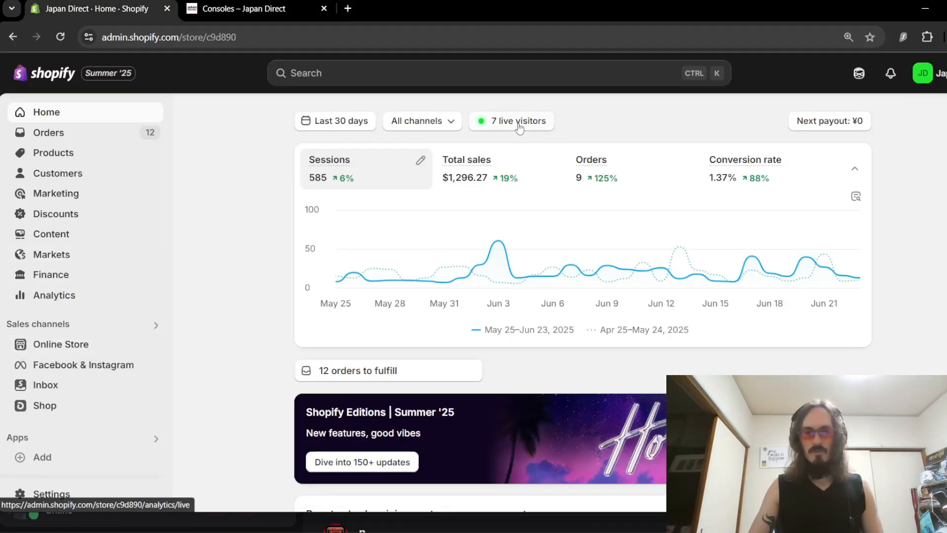
{"action": "left_click", "coordinate": [62, 344]}
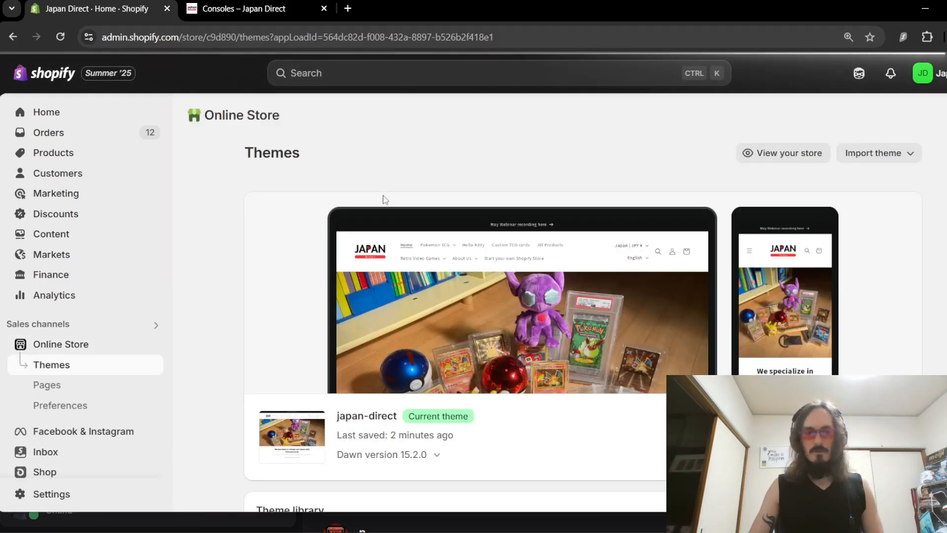
{"action": "left_click", "coordinate": [880, 486]}
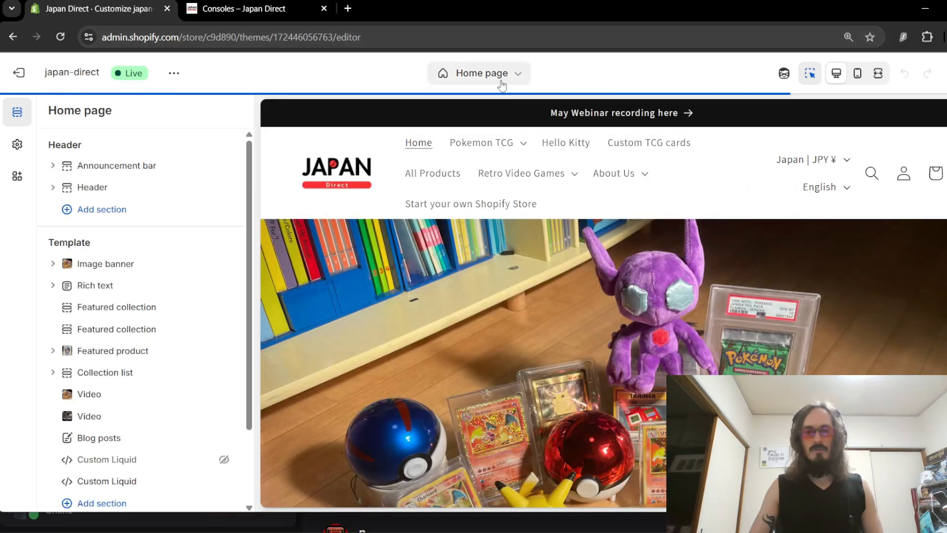
{"action": "left_click", "coordinate": [492, 74]}
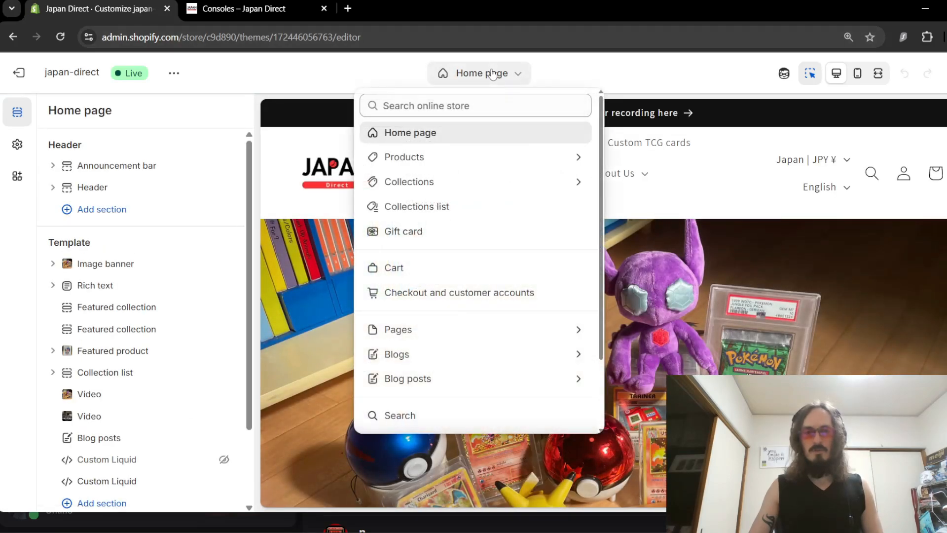
{"action": "left_click", "coordinate": [448, 183]}
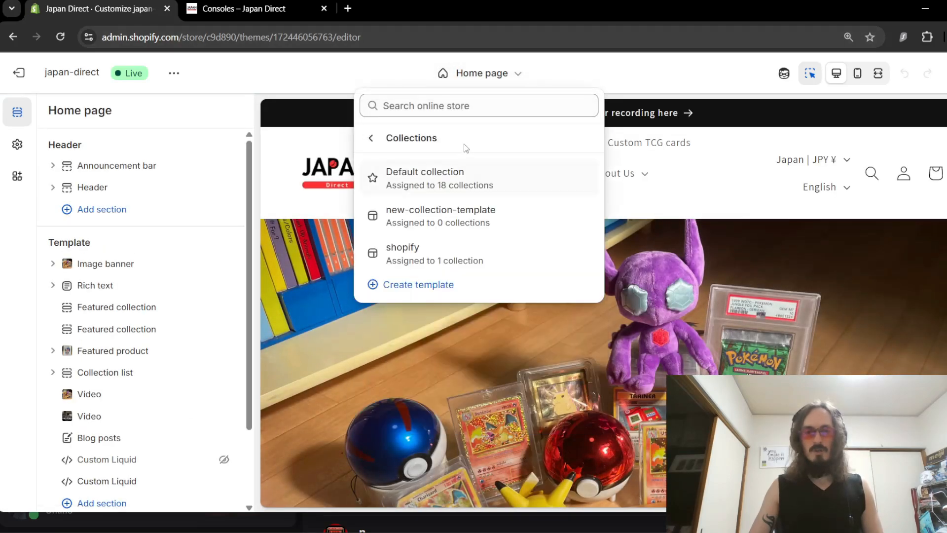
{"action": "left_click", "coordinate": [454, 187]}
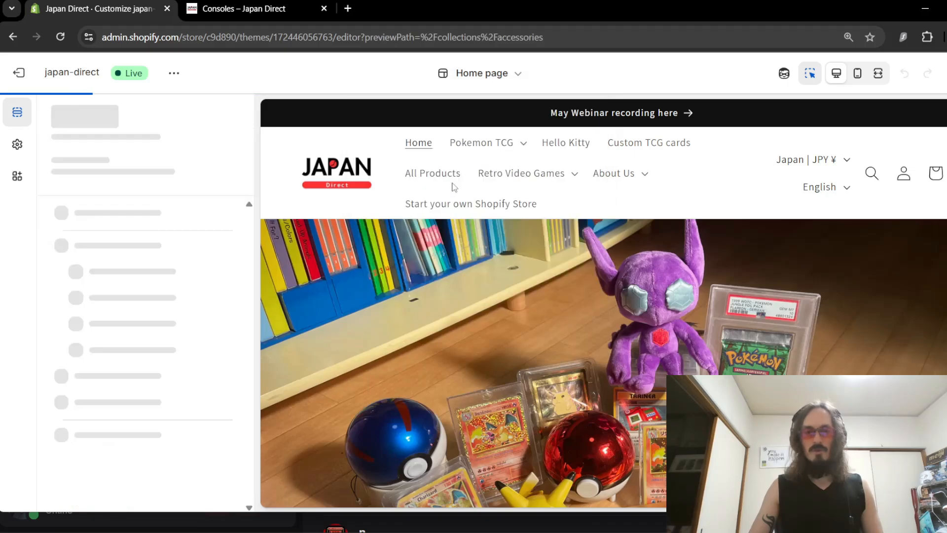
Remove the "Talk about your brand" rich text section from the Default collection template and save the change
{"action": "scroll", "coordinate": [812, 255], "scroll_direction": "down", "scroll_amount": 10}
{"action": "scroll", "coordinate": [812, 255], "scroll_direction": "down", "scroll_amount": 8}
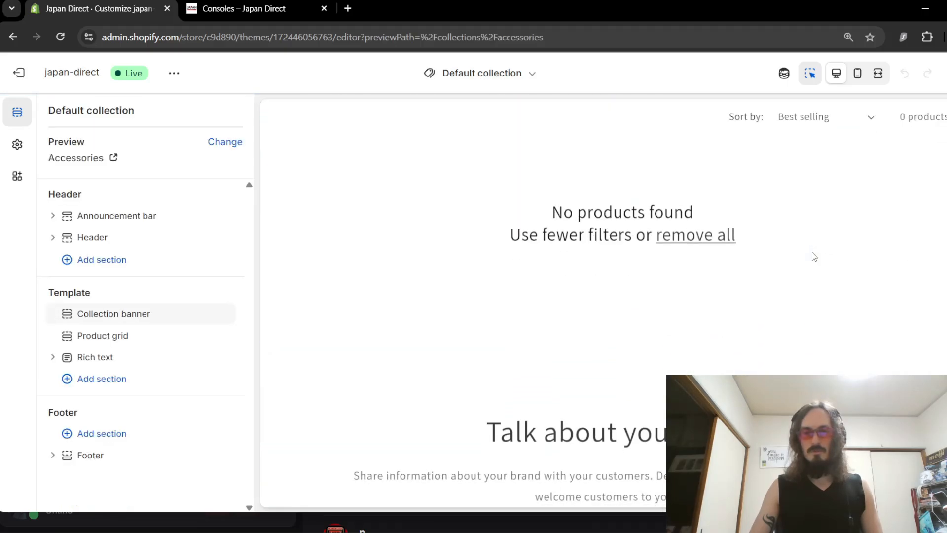
{"action": "left_click", "coordinate": [308, 206]}
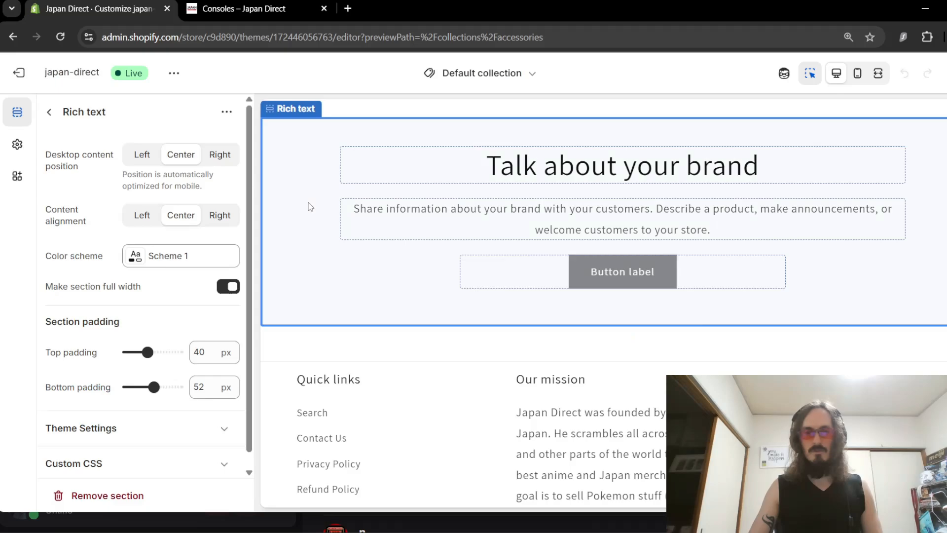
{"action": "left_click", "coordinate": [227, 112]}
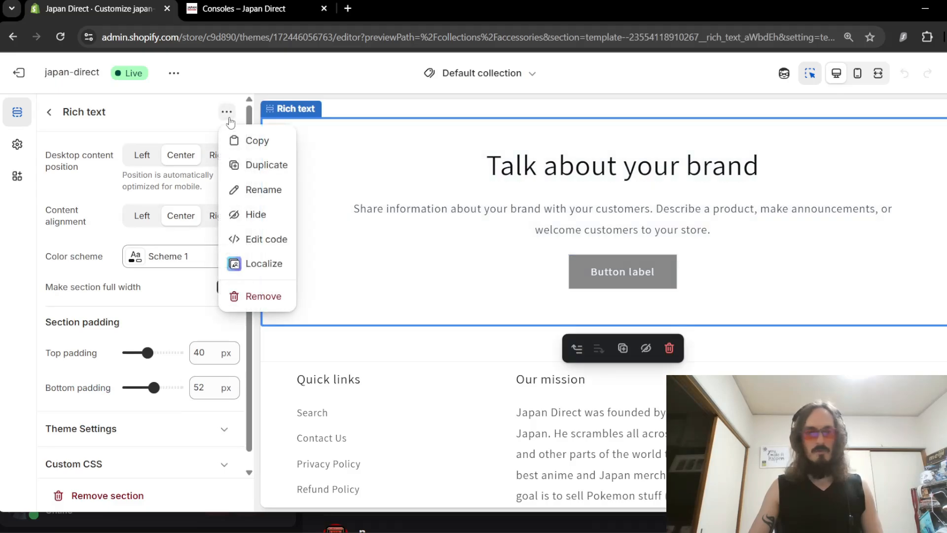
{"action": "left_click", "coordinate": [267, 296]}
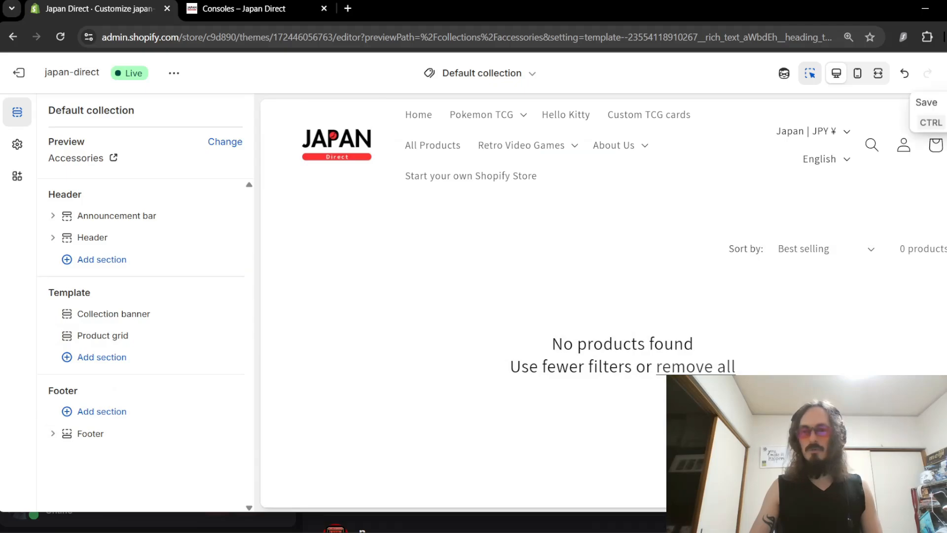
Switch to the live storefront, reload the Consoles collection and check the area below its products
{"action": "left_click", "coordinate": [239, 10]}
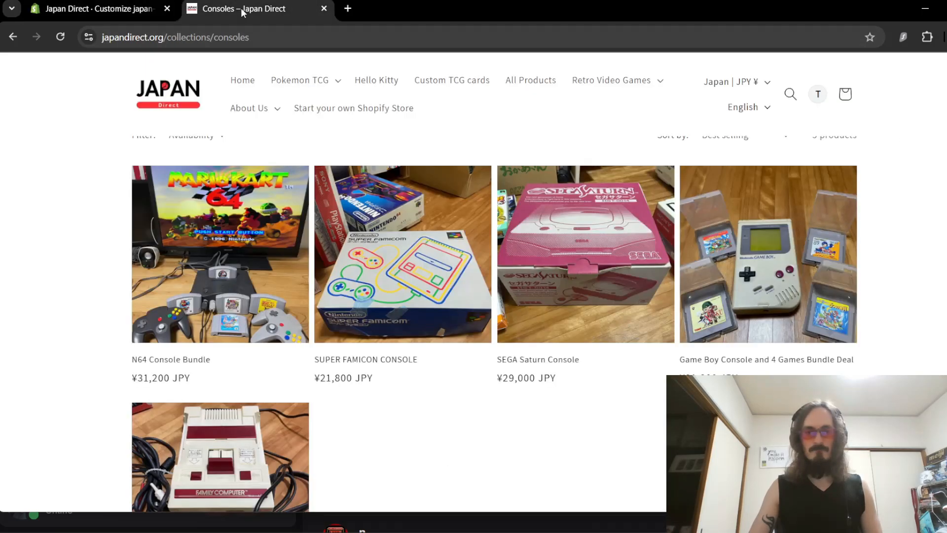
{"action": "left_click", "coordinate": [60, 36]}
{"action": "scroll", "coordinate": [641, 295], "scroll_direction": "down", "scroll_amount": 10}
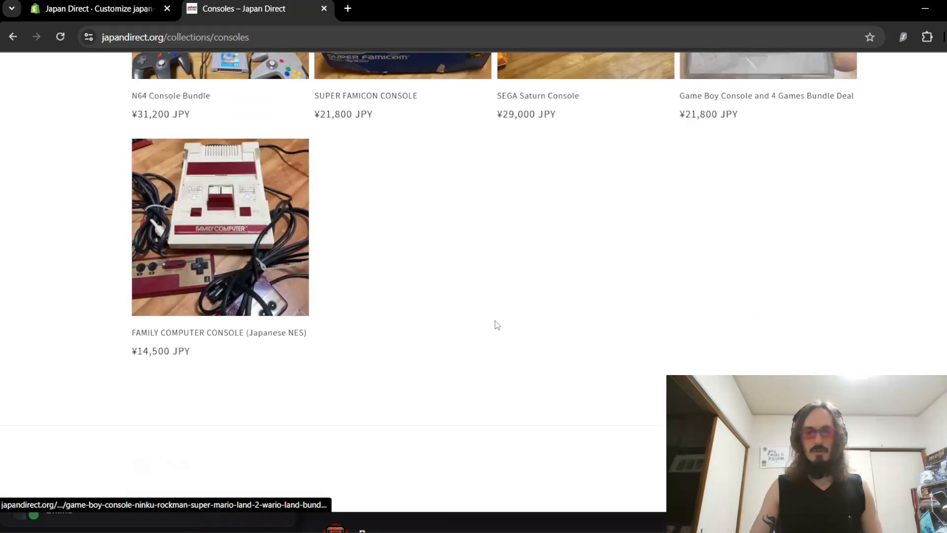
{"action": "scroll", "coordinate": [478, 360], "scroll_direction": "up", "scroll_amount": 15}
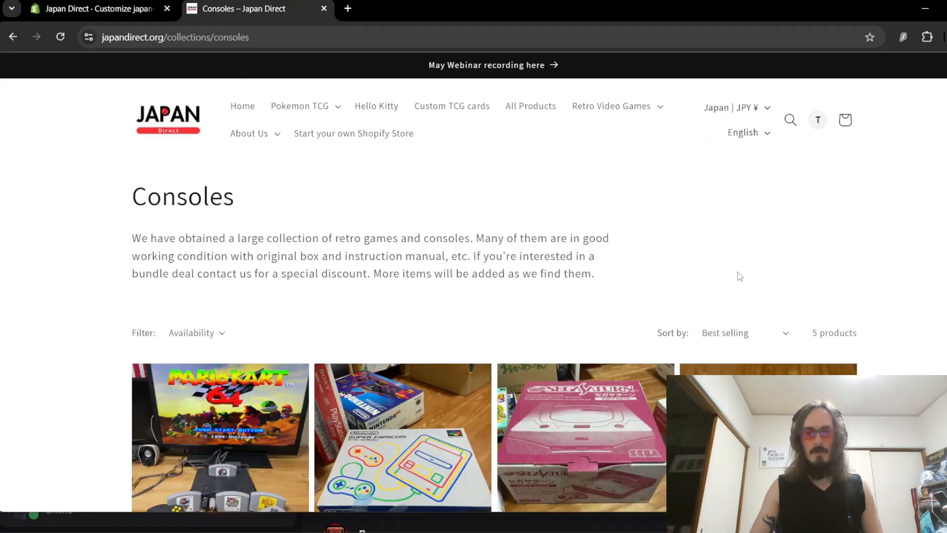
Open the All Products collection on the storefront and look through its product grid
{"action": "left_click", "coordinate": [533, 106]}
{"action": "scroll", "coordinate": [641, 197], "scroll_direction": "down", "scroll_amount": 15}
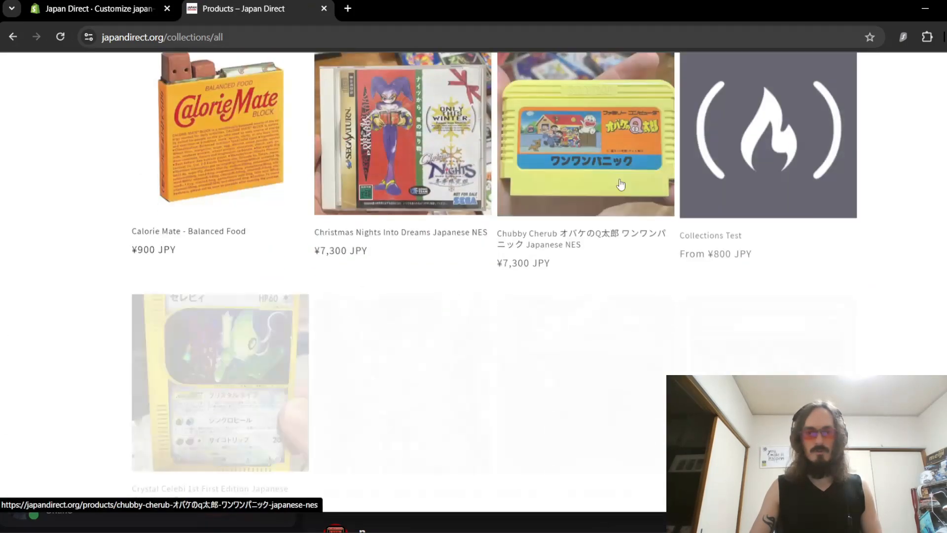
{"action": "scroll", "coordinate": [679, 205], "scroll_direction": "up", "scroll_amount": 20}
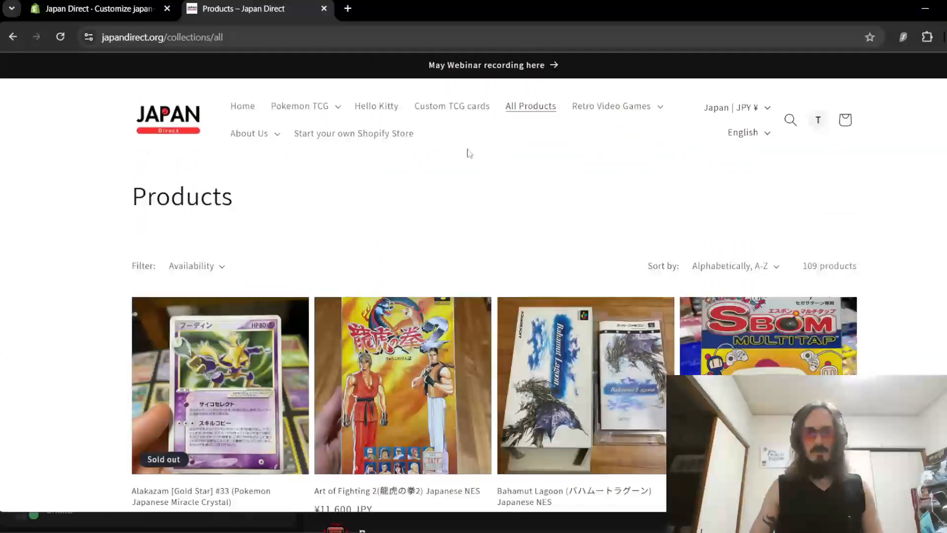
Open the Start your own Shopify Store collection and check its layout and the text section below the products
{"action": "left_click", "coordinate": [343, 136]}
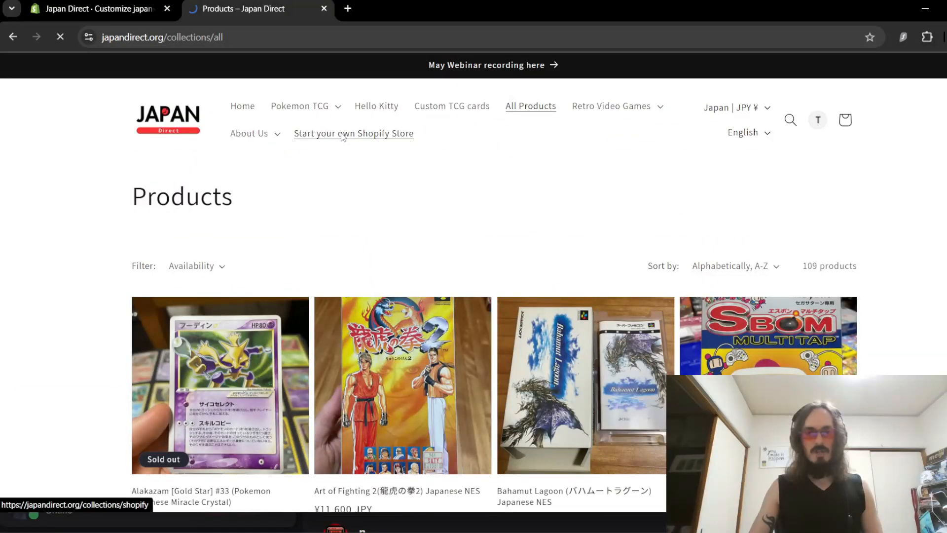
{"action": "scroll", "coordinate": [729, 227], "scroll_direction": "down", "scroll_amount": 4}
{"action": "scroll", "coordinate": [756, 235], "scroll_direction": "down", "scroll_amount": 1}
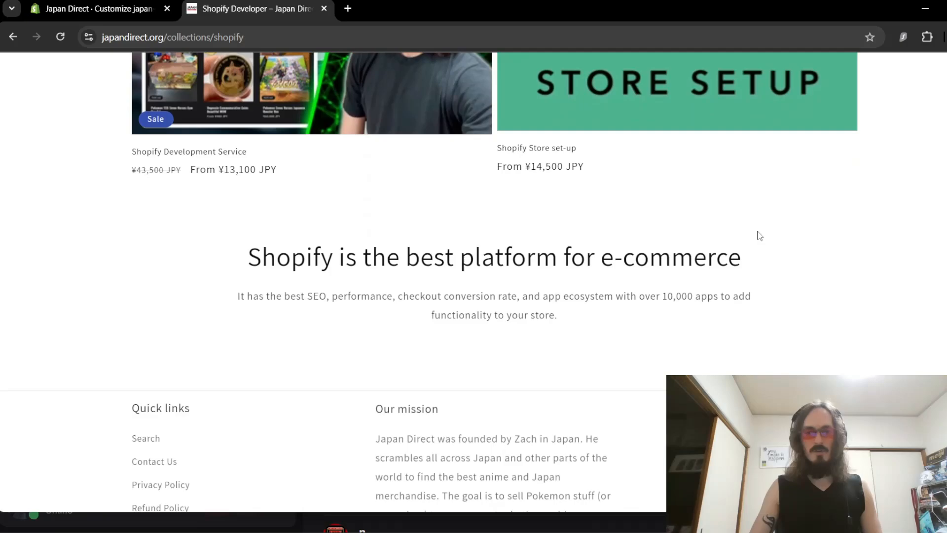
{"action": "scroll", "coordinate": [868, 279], "scroll_direction": "up", "scroll_amount": 5}
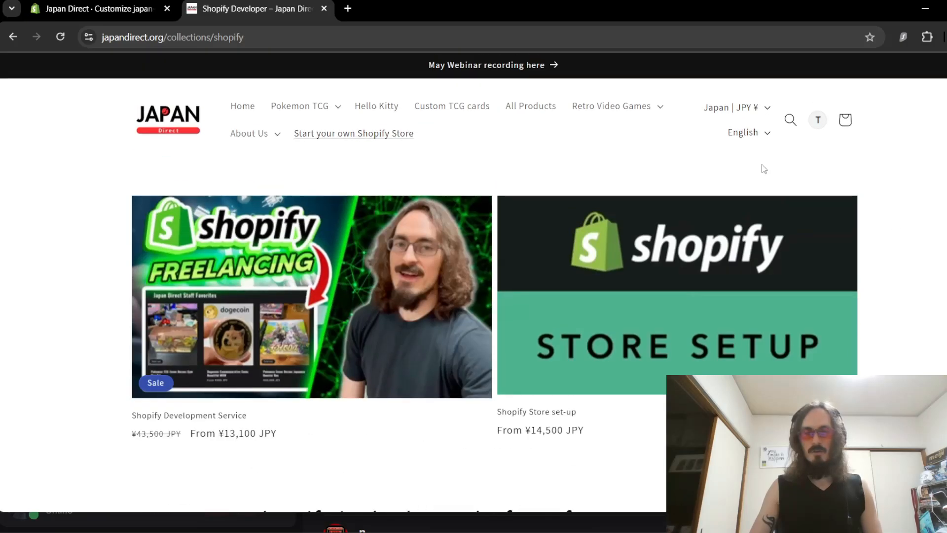